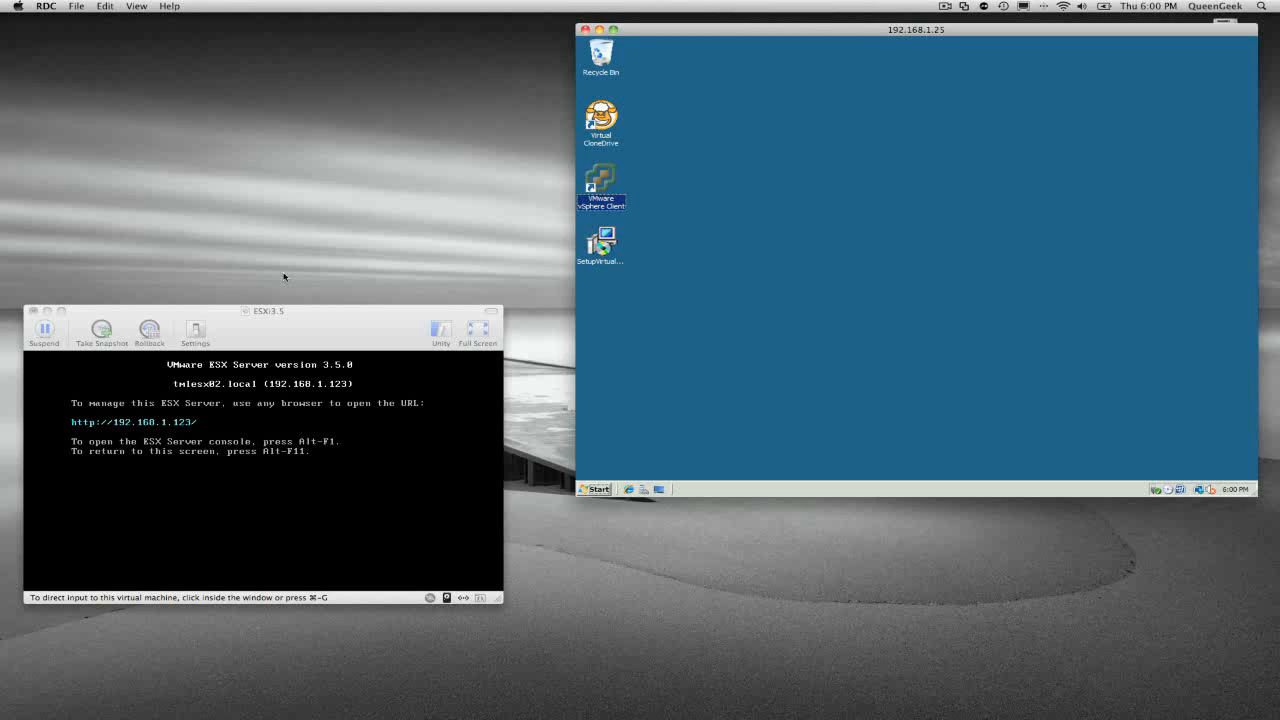
Bring the ESX 3.5 virtual machine window forward, then release input from its console.
{"action": "left_click_drag", "start_coordinate": [283, 332], "coordinate": [294, 319]}
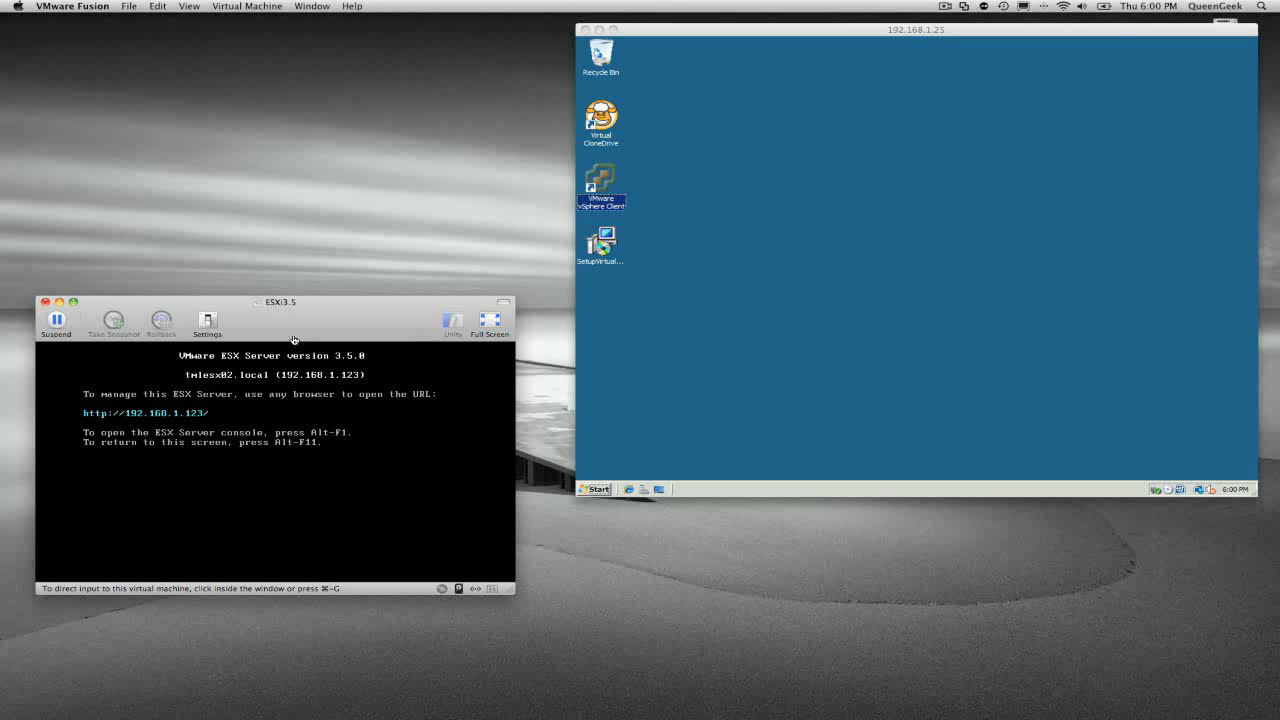
{"action": "left_click", "coordinate": [230, 360]}
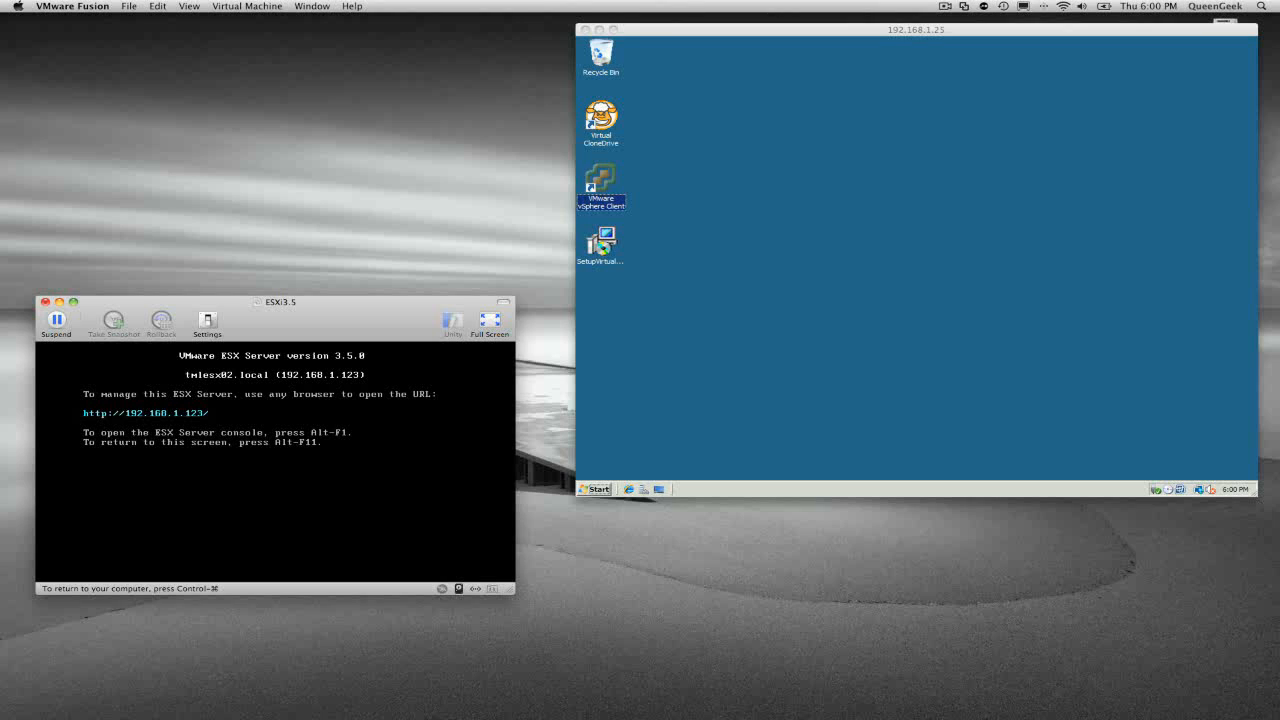
{"action": "key", "text": "ctrl+super"}
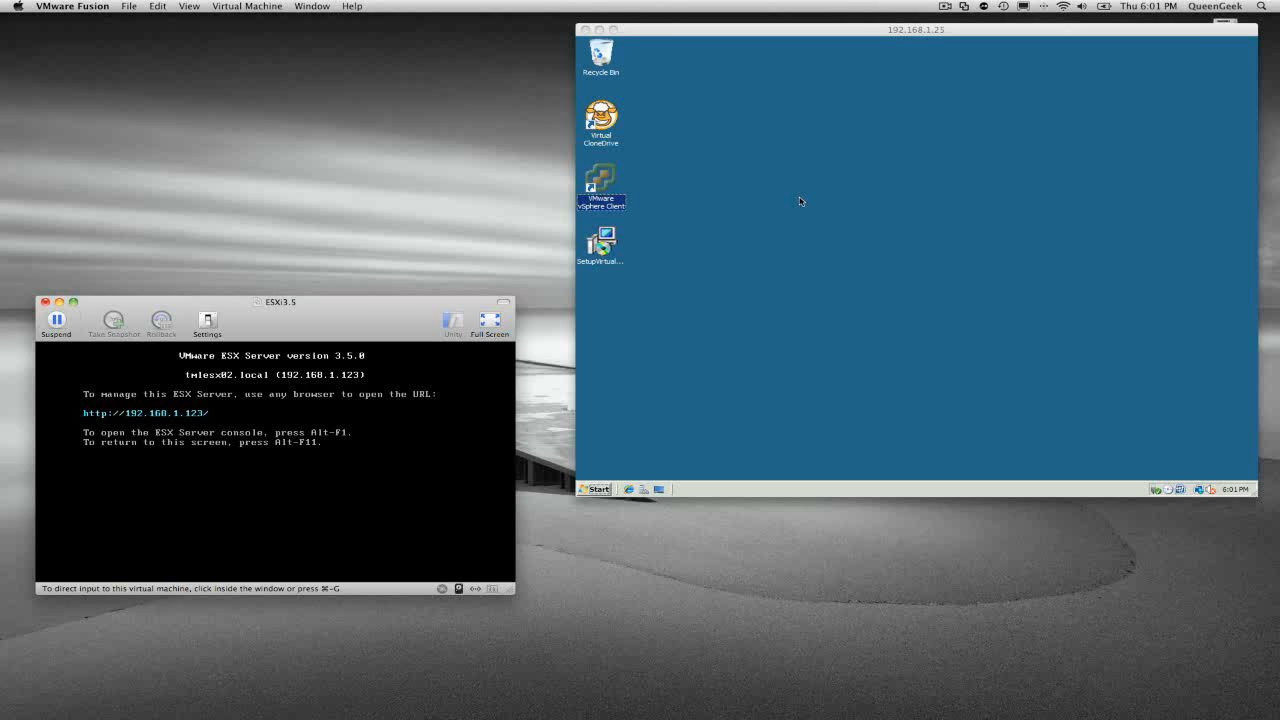
Launch vSphere Client and log in to host 192.168.1.123 as root.
{"action": "left_click", "coordinate": [609, 190]}
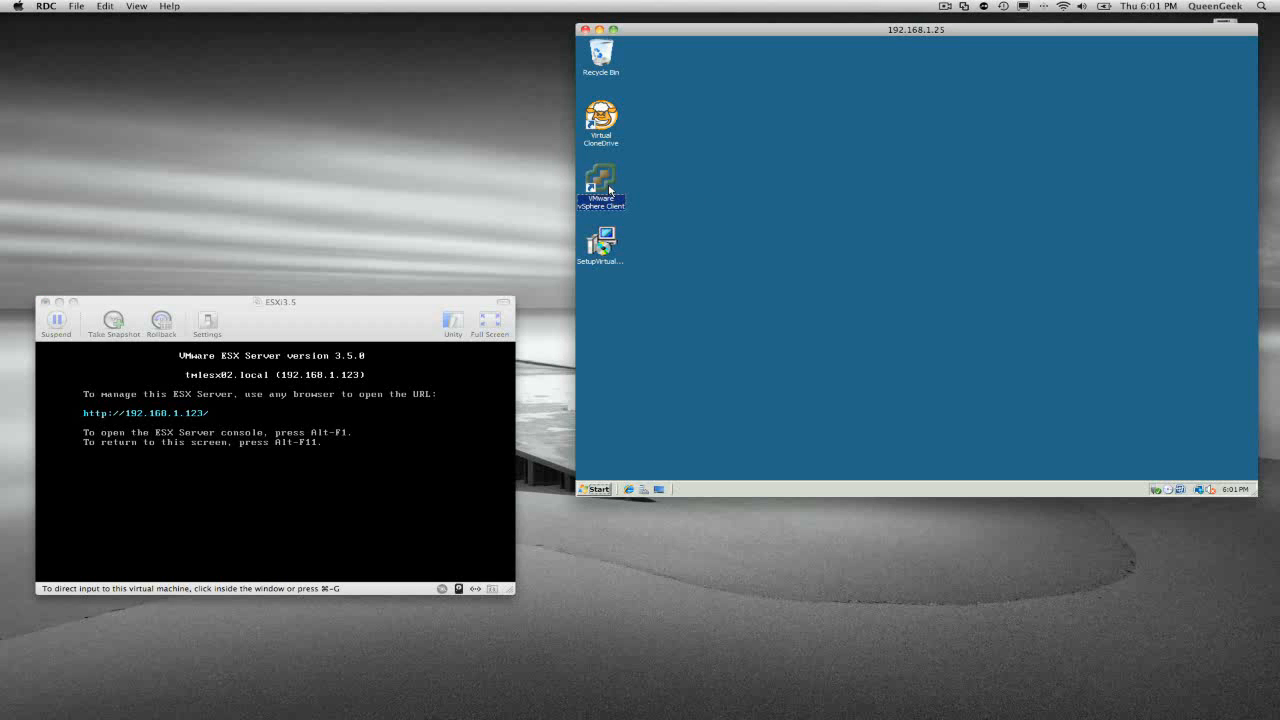
{"action": "double_click", "coordinate": [609, 190]}
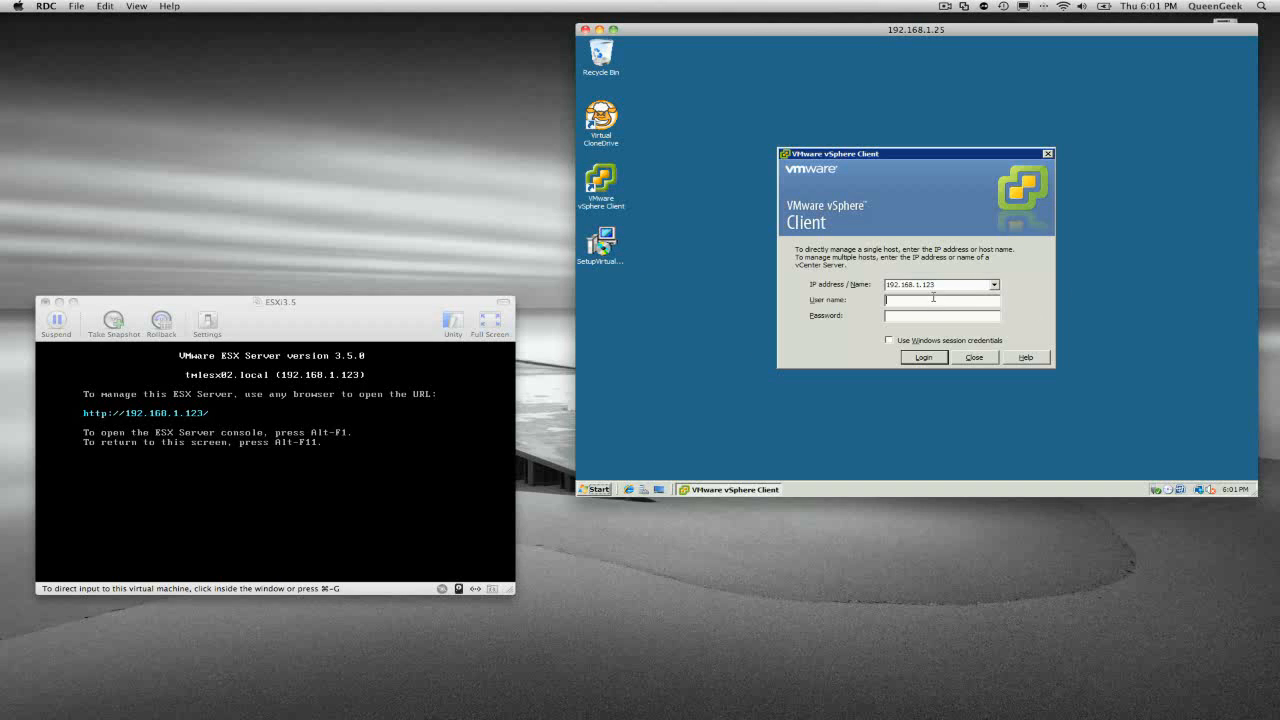
{"action": "type", "text": "root"}
{"action": "key", "text": "Tab"}
{"action": "type", "text": "********"}
{"action": "key", "text": "Return"}
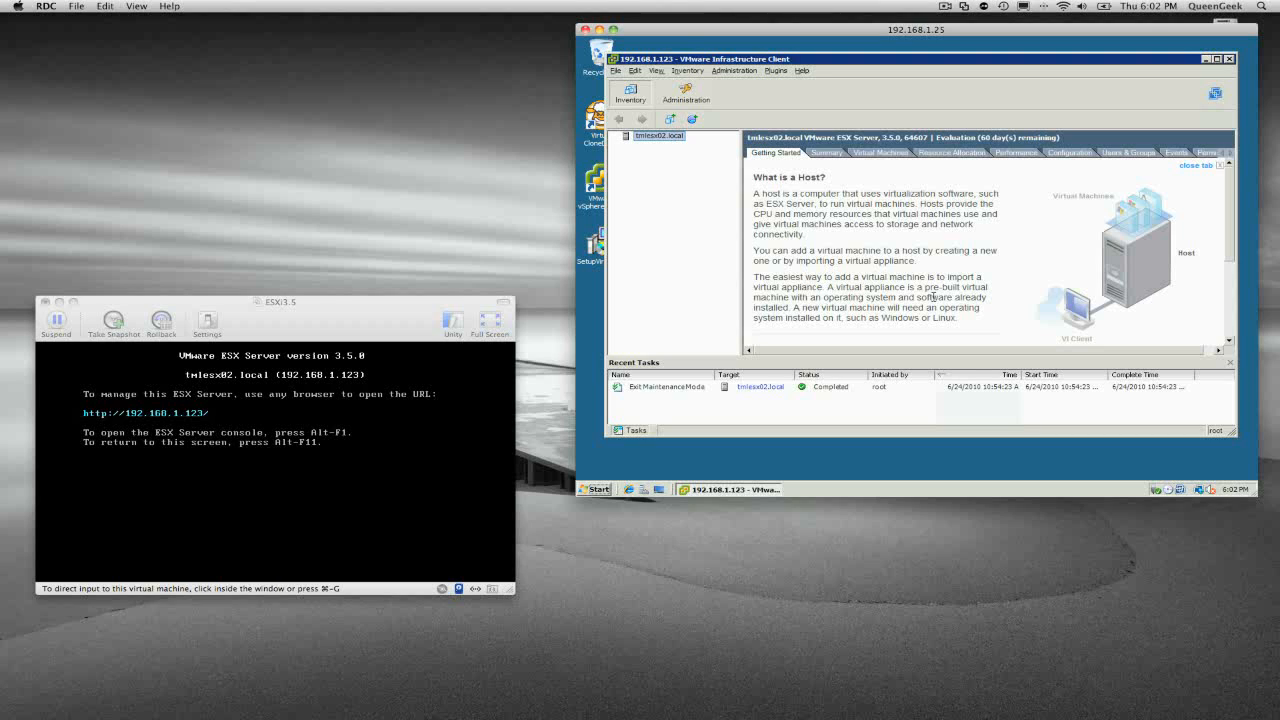
Put host tmlesx02.local into maintenance mode, then minimize the Infrastructure Client and browse the Start menu programs.
{"action": "right_click", "coordinate": [663, 140]}
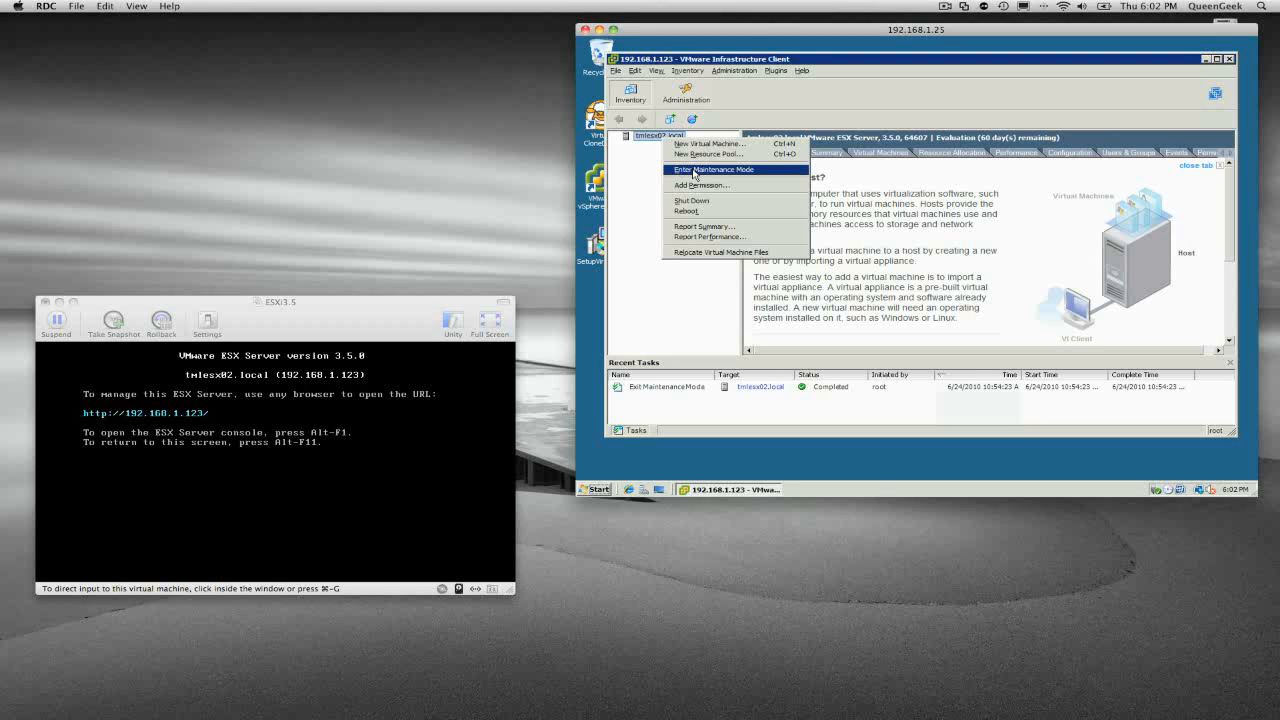
{"action": "left_click", "coordinate": [694, 170]}
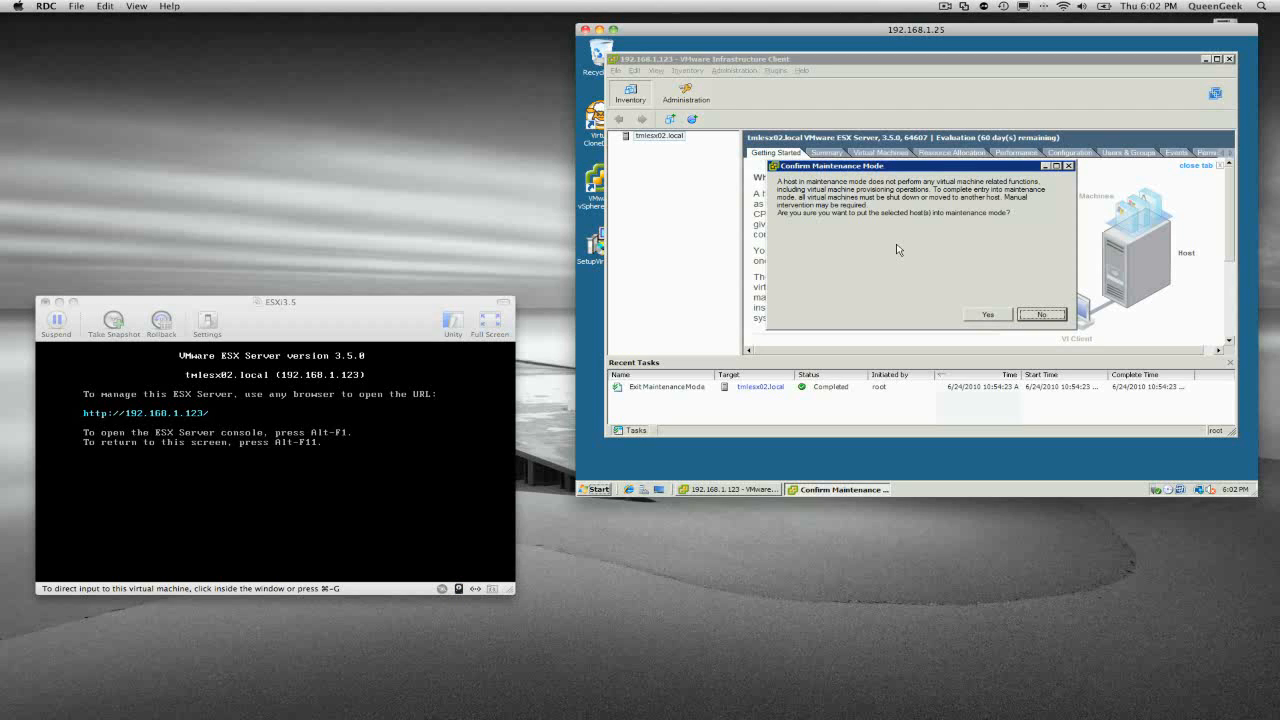
{"action": "left_click", "coordinate": [987, 314]}
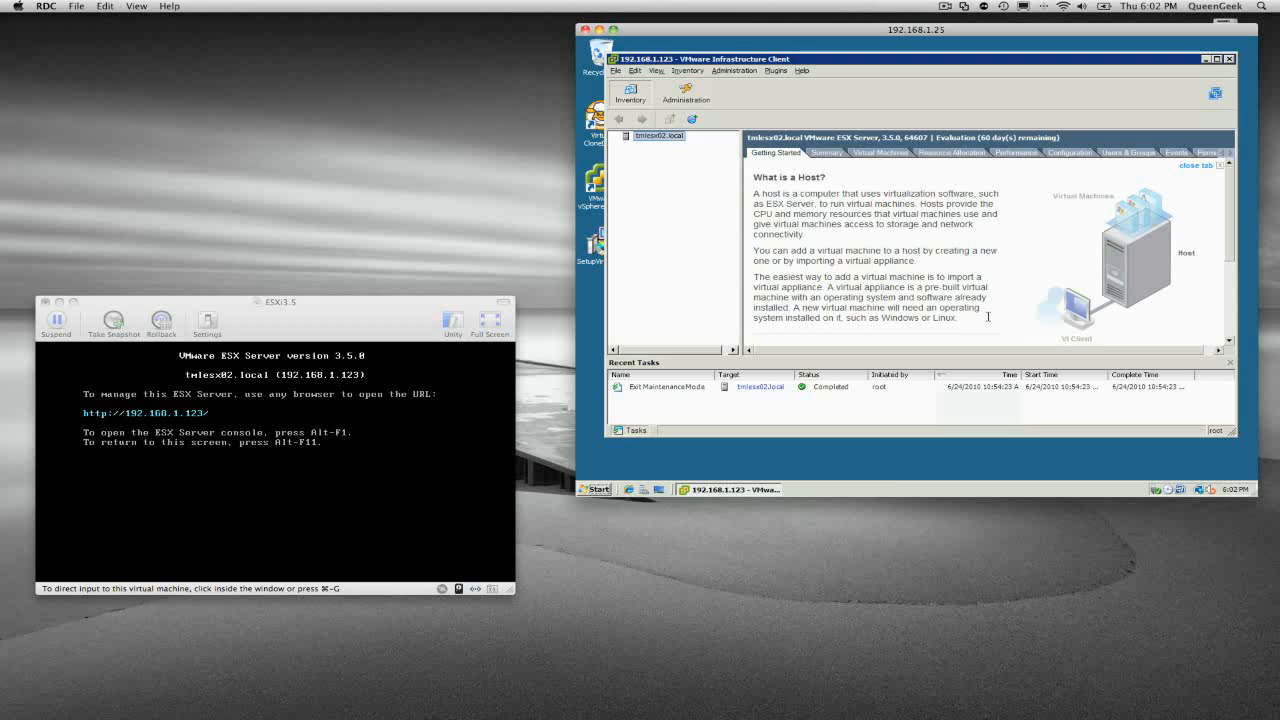
{"action": "left_click", "coordinate": [1206, 59]}
{"action": "left_click", "coordinate": [599, 489]}
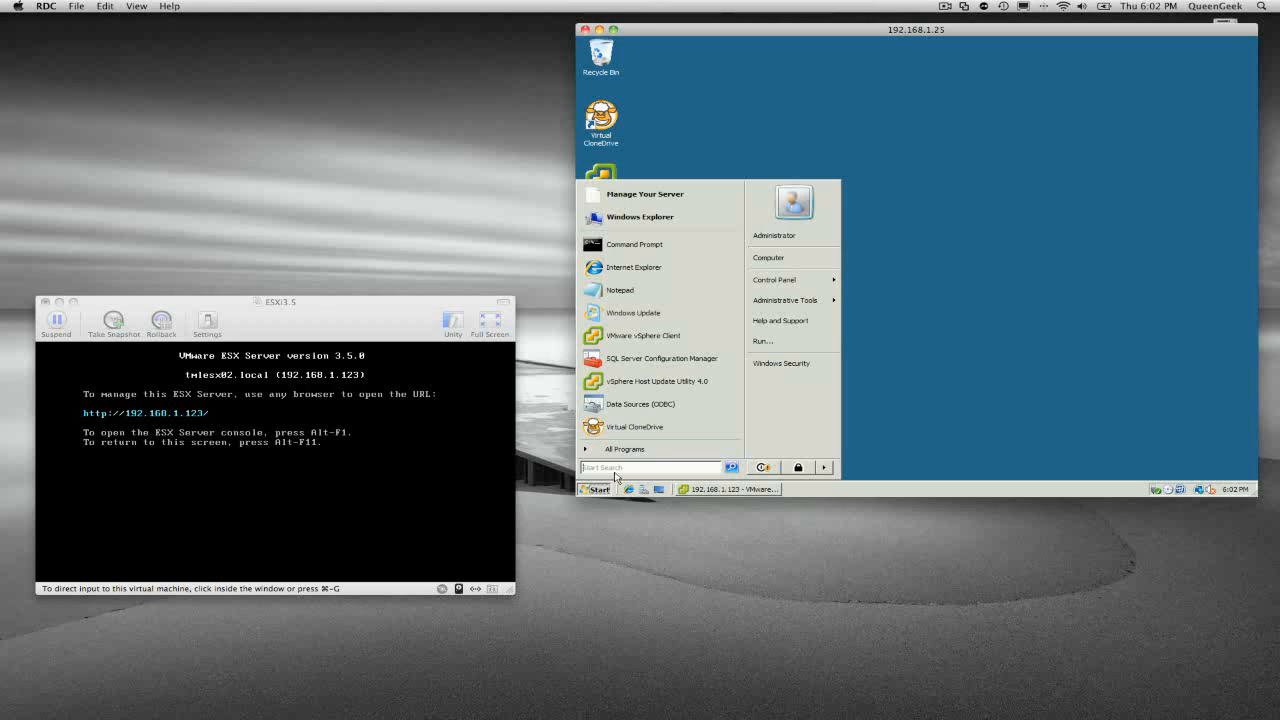
Launch Host Update Utility without downloading patches and start upgrading host 192.168.1.123.
{"action": "left_click", "coordinate": [687, 387]}
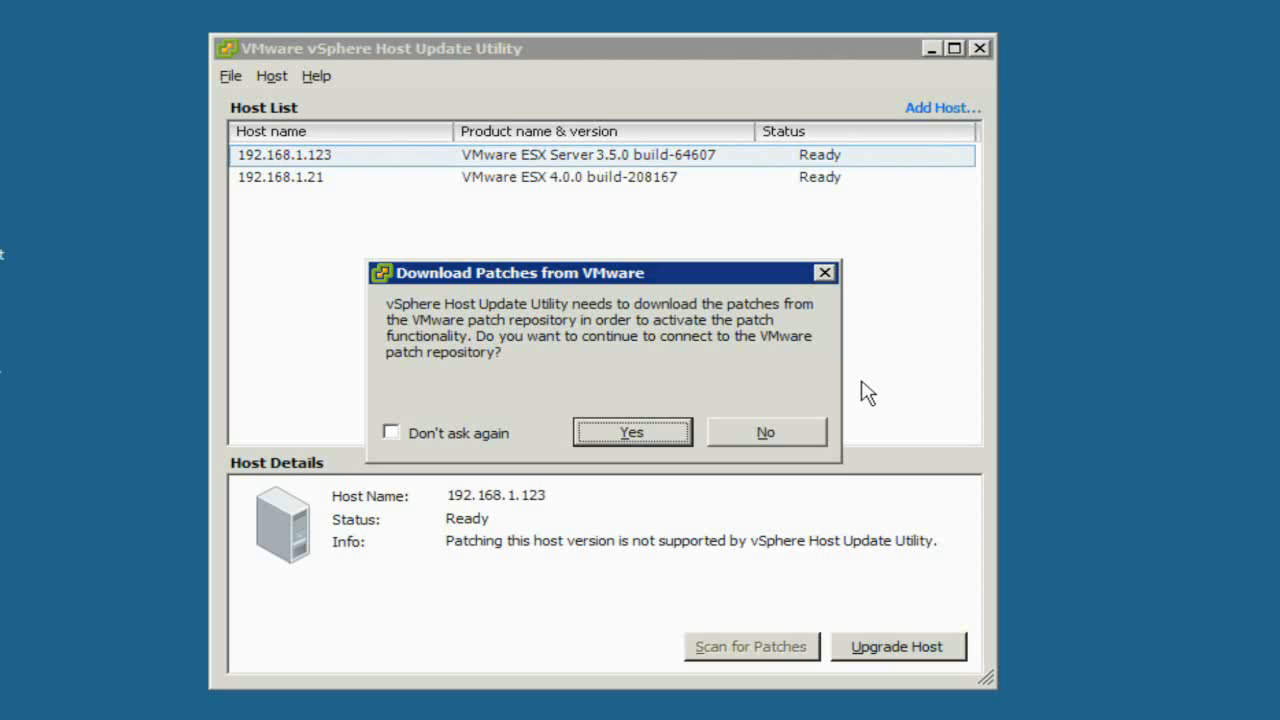
{"action": "left_click", "coordinate": [785, 433]}
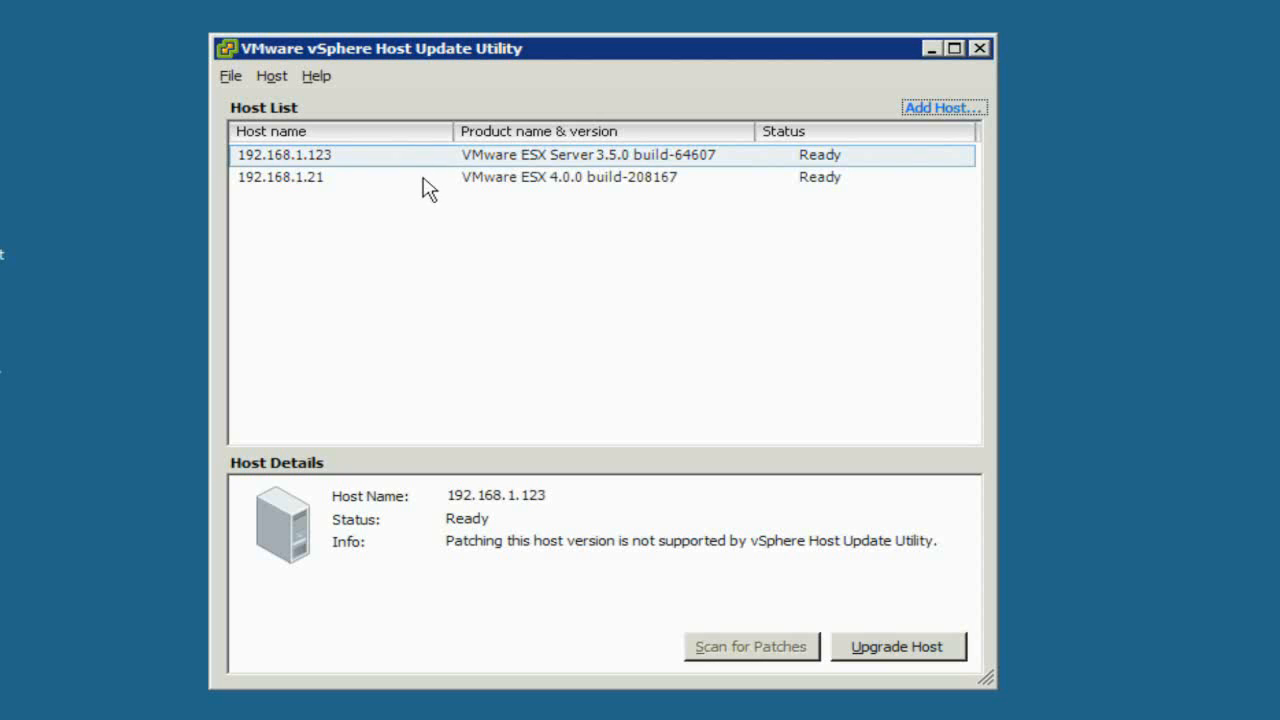
{"action": "left_click", "coordinate": [273, 76]}
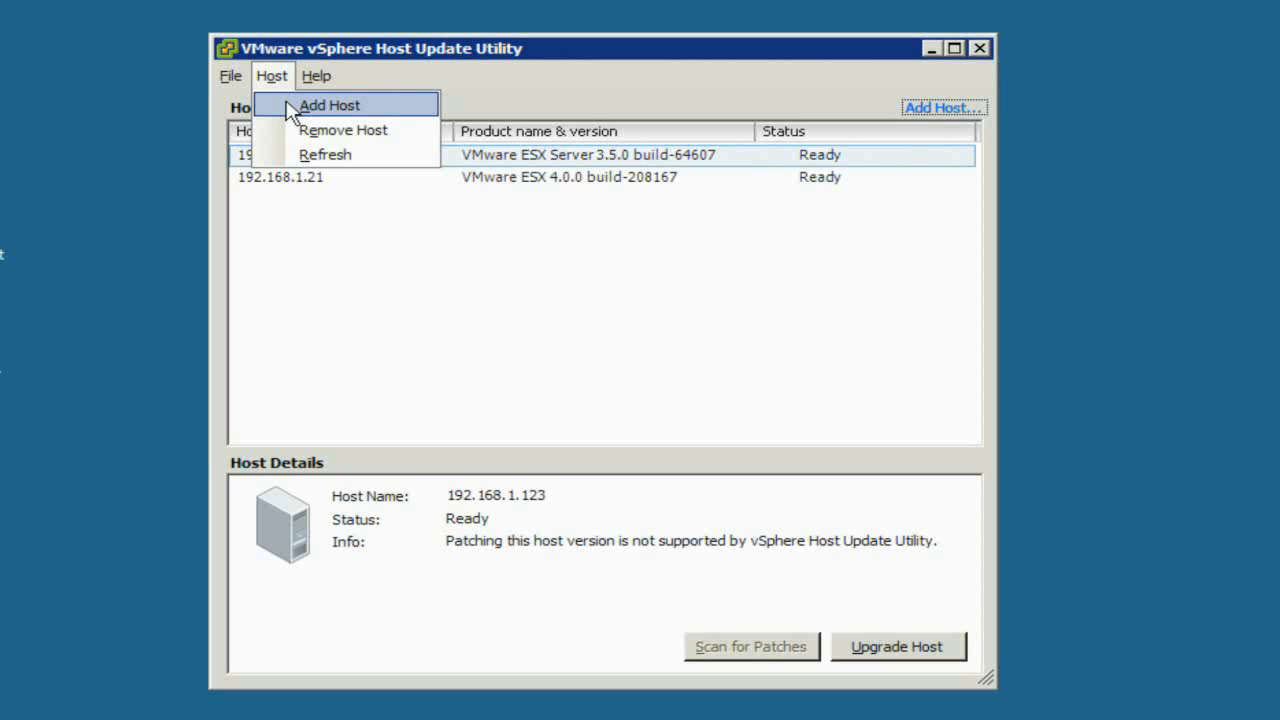
{"action": "left_click", "coordinate": [335, 240]}
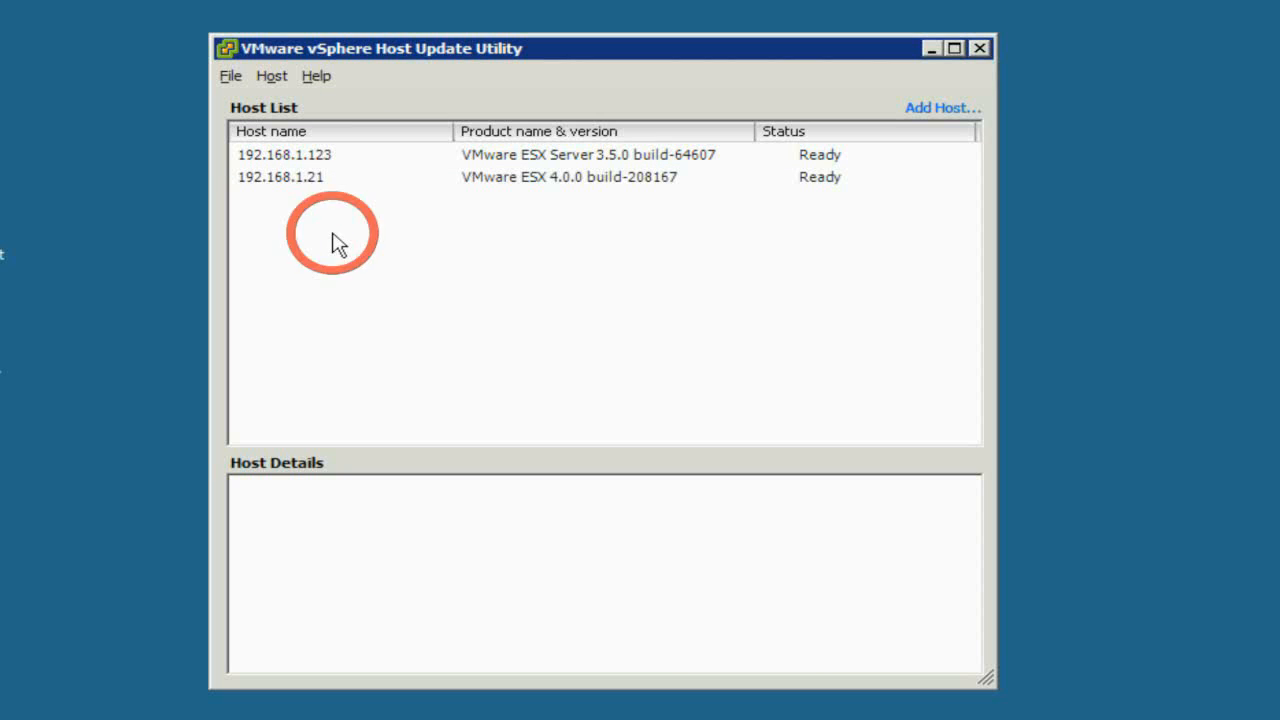
{"action": "left_click", "coordinate": [294, 160]}
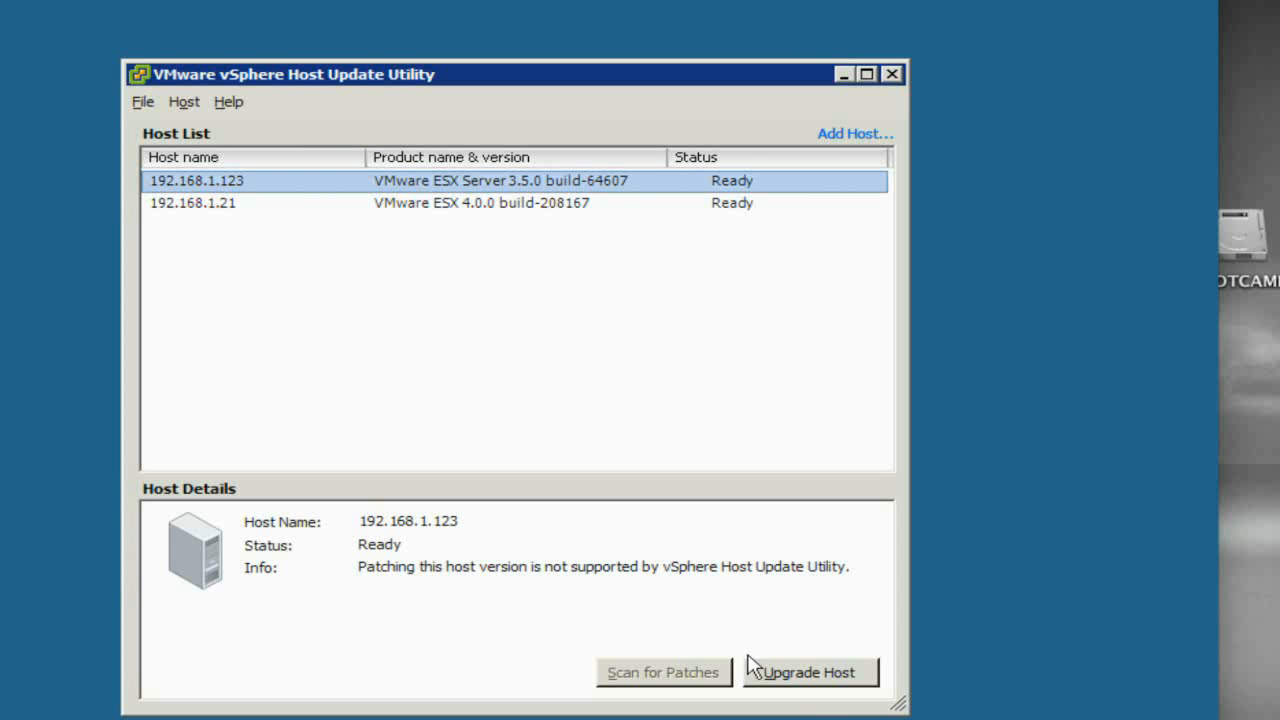
{"action": "left_click", "coordinate": [810, 680]}
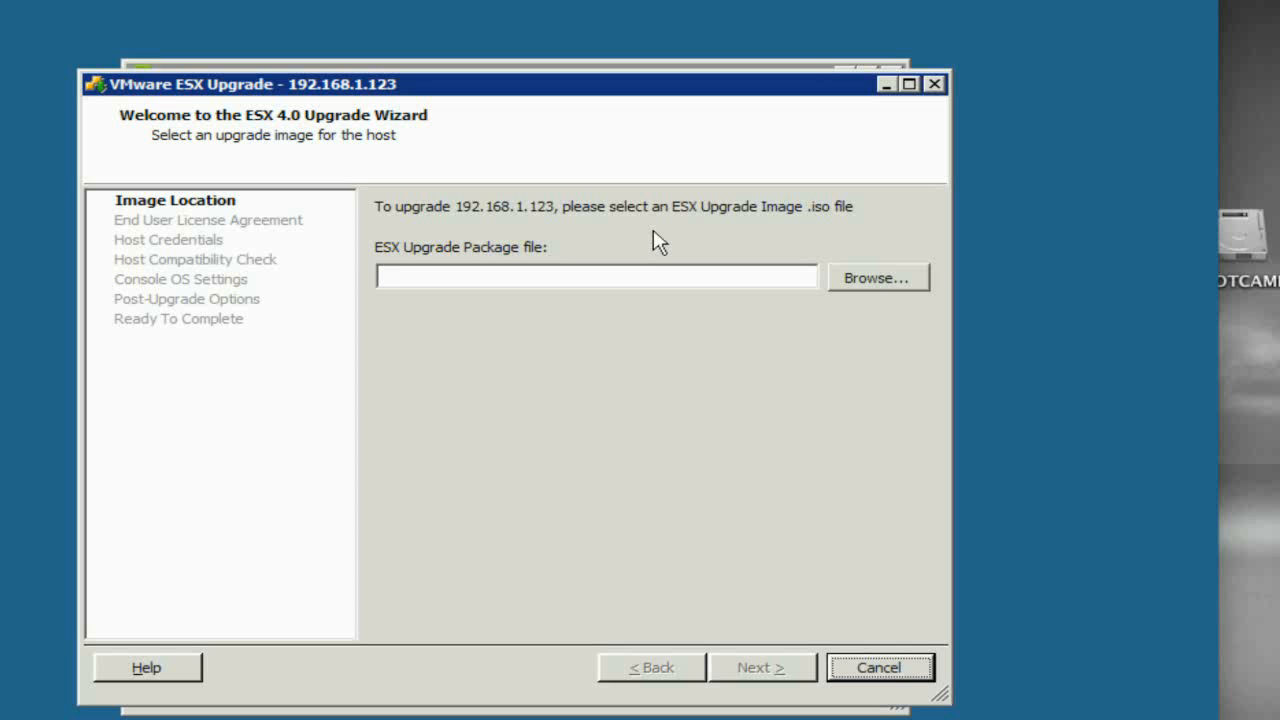
Choose ESX-4.0.0-update01-208167.iso as the upgrade image and accept the license agreement.
{"action": "left_click", "coordinate": [868, 283]}
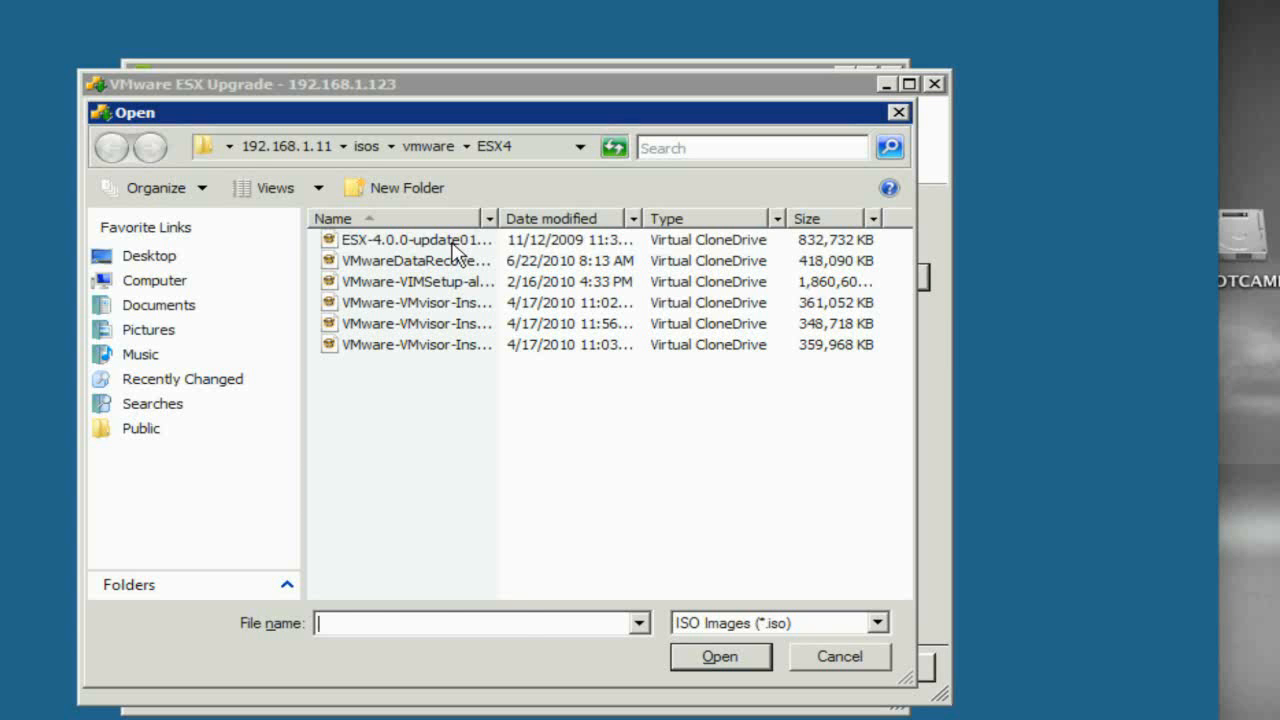
{"action": "left_click", "coordinate": [452, 242]}
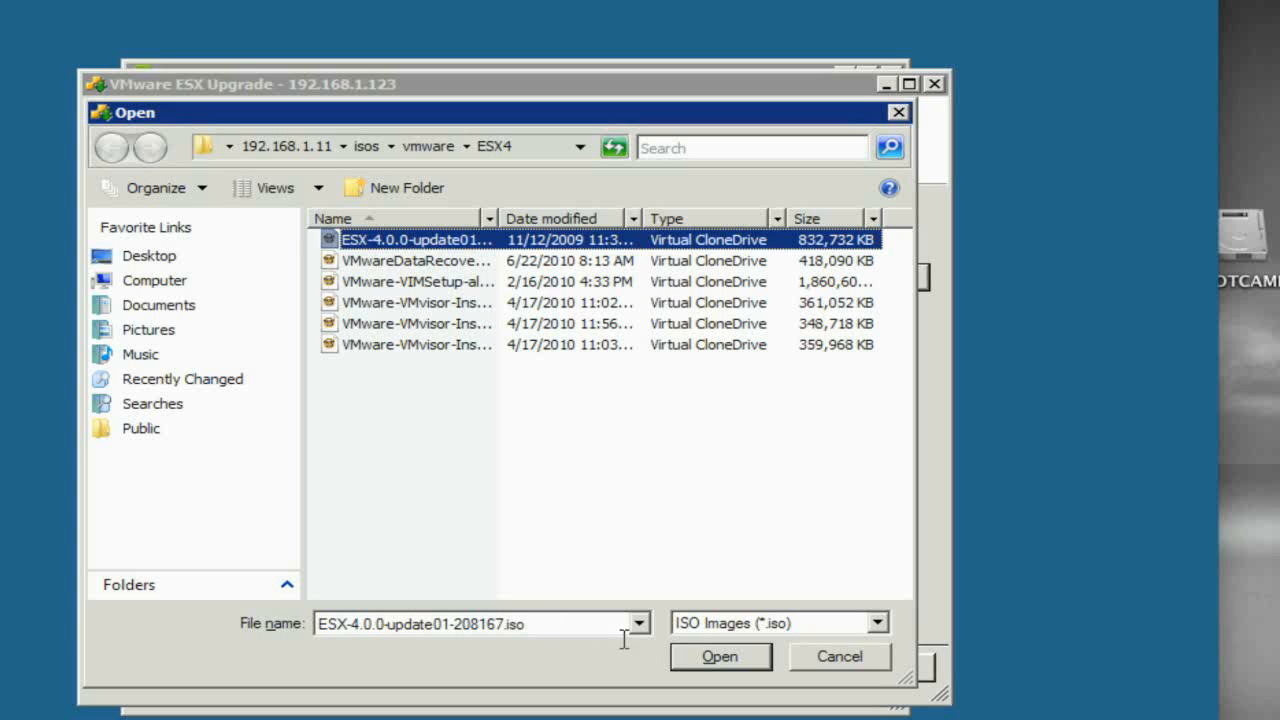
{"action": "left_click", "coordinate": [716, 660]}
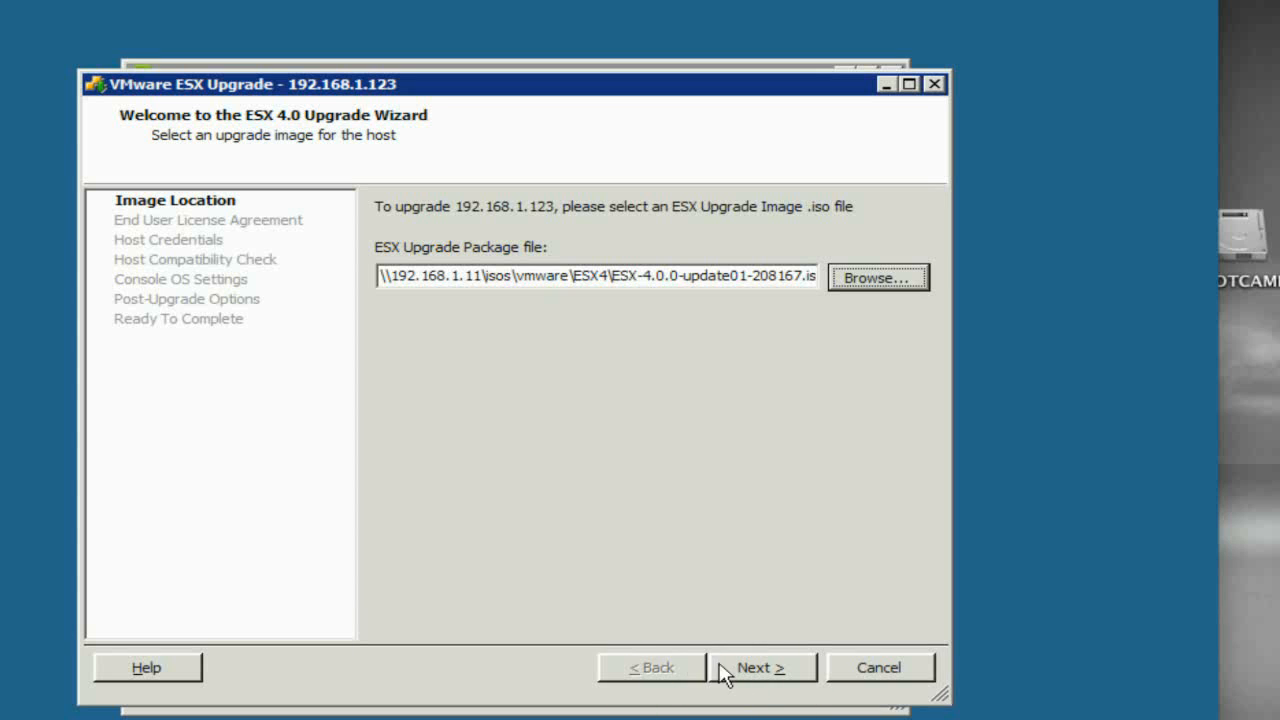
{"action": "left_click", "coordinate": [776, 670]}
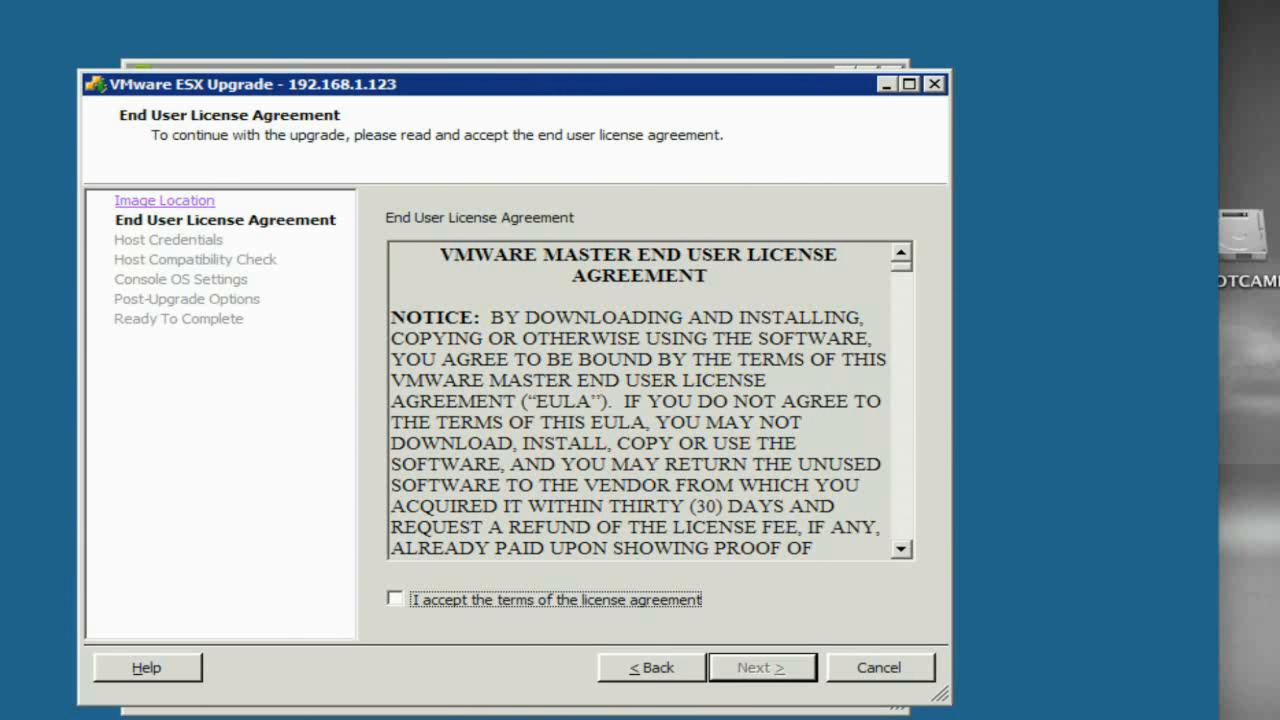
{"action": "left_click", "coordinate": [626, 601]}
Proceed to Host Credentials and submit the root password for 192.168.1.123.
{"action": "left_click", "coordinate": [760, 668]}
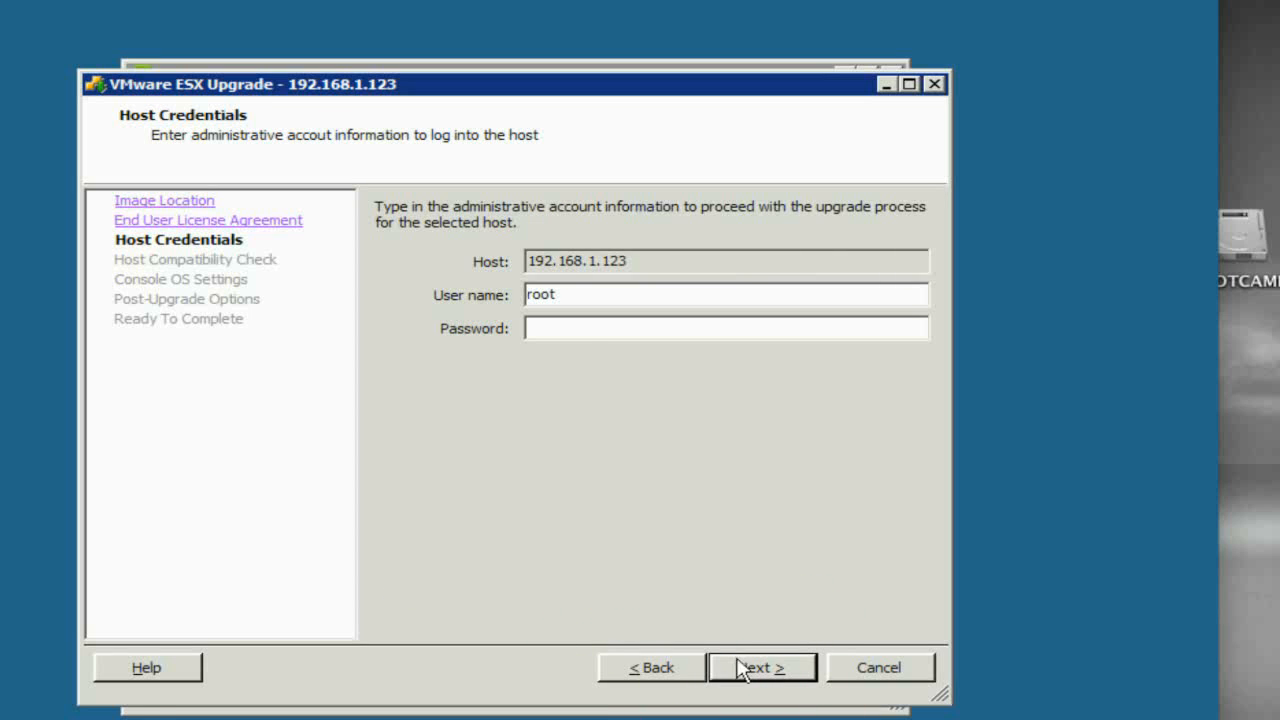
{"action": "left_click", "coordinate": [577, 327]}
{"action": "type", "text": "*********"}
{"action": "key", "text": "Return"}
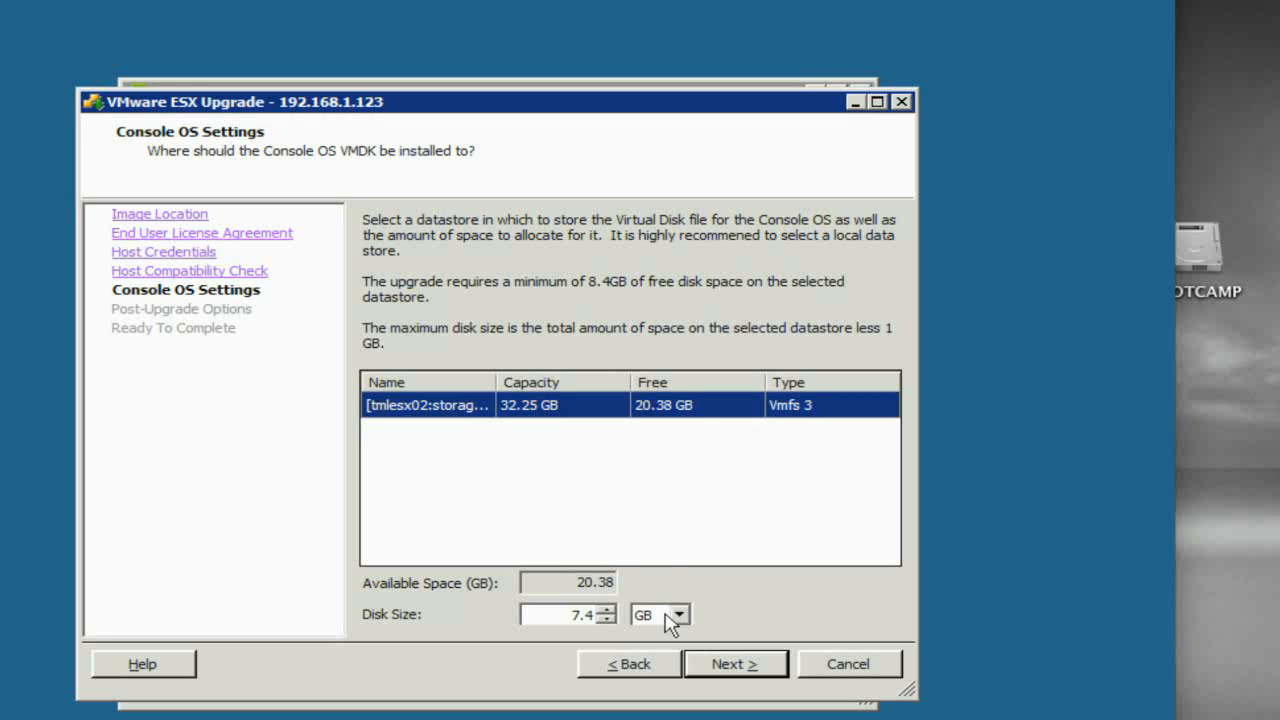
Set the console OS disk size to 15 GB.
{"action": "left_click", "coordinate": [606, 609]}
{"action": "left_click", "coordinate": [606, 609]}
{"action": "left_click", "coordinate": [606, 609]}
{"action": "left_click", "coordinate": [606, 609]}
{"action": "left_click", "coordinate": [606, 609]}
{"action": "left_click", "coordinate": [606, 609]}
{"action": "left_click", "coordinate": [606, 609]}
{"action": "left_click_drag", "start_coordinate": [588, 612], "coordinate": [603, 614]}
{"action": "left_click_drag", "start_coordinate": [567, 614], "coordinate": [588, 617]}
{"action": "type", "text": "15."}
{"action": "key", "text": "Delete"}
Keep rollback on failure enabled, review the summary, and start the ESX 4.0 upgrade.
{"action": "left_click", "coordinate": [728, 665]}
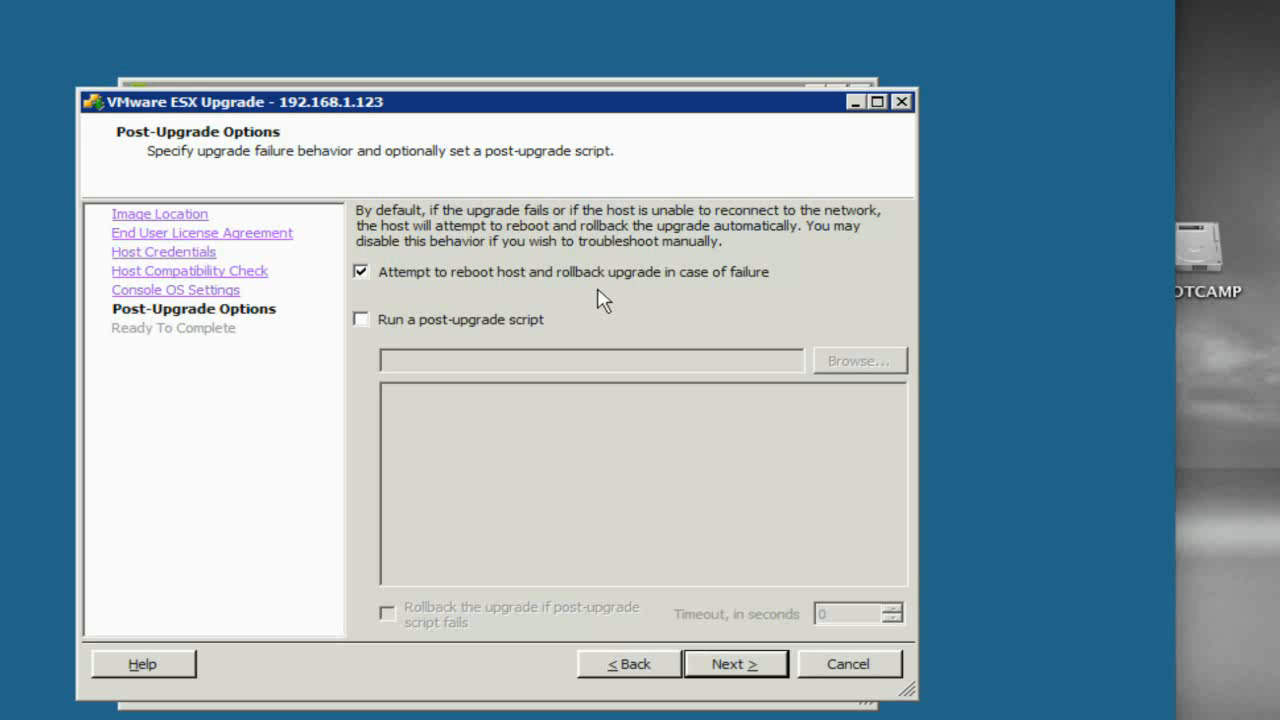
{"action": "left_click", "coordinate": [734, 665]}
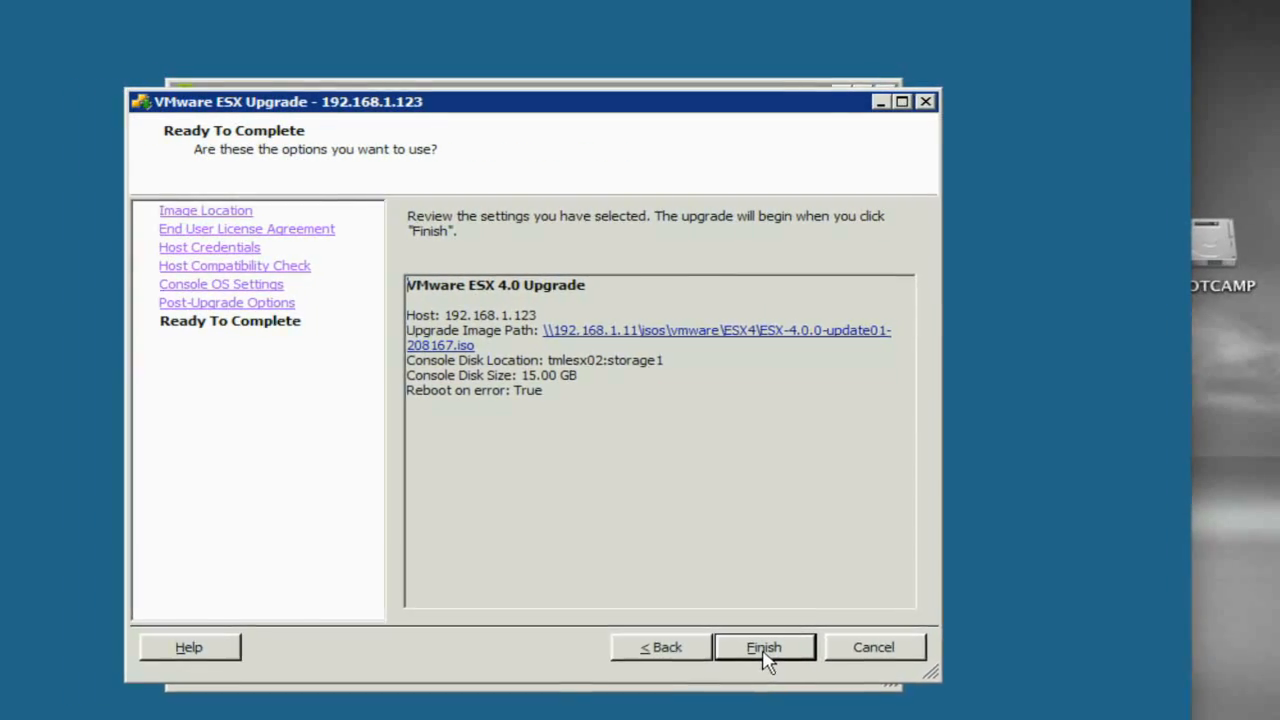
{"action": "left_click", "coordinate": [764, 647]}
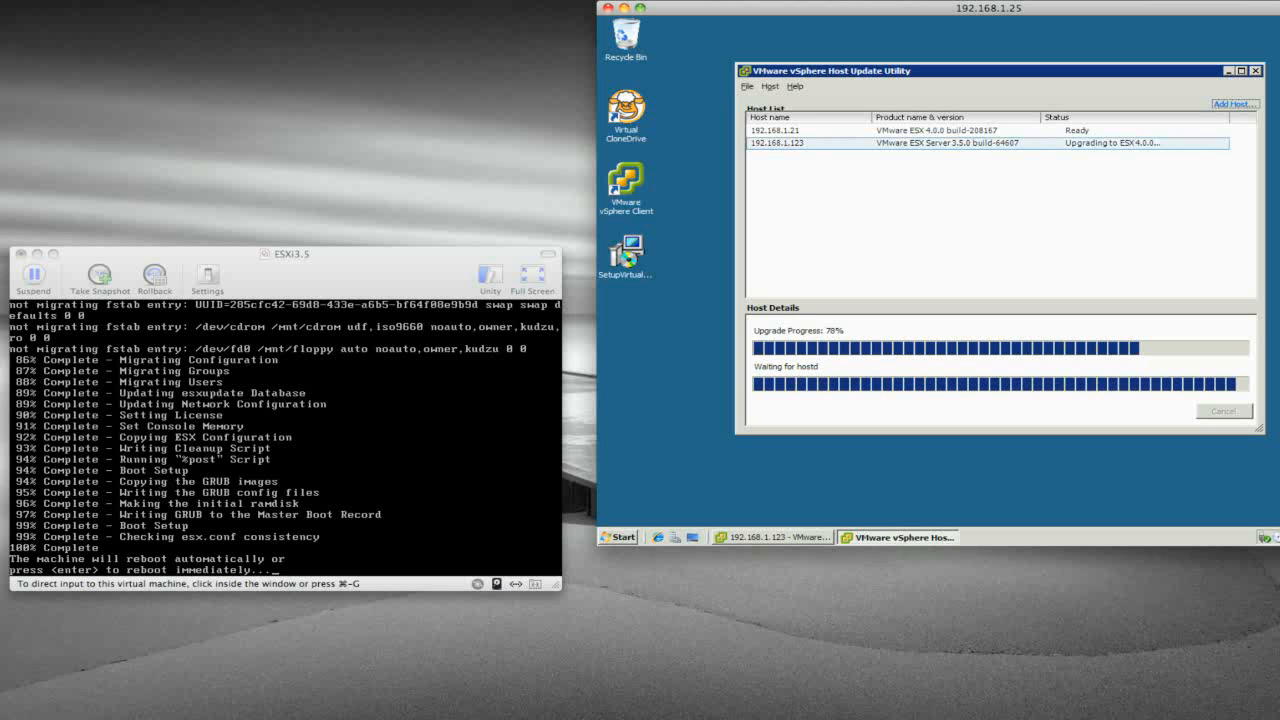
Reboot the upgraded host and boot VMware ESX 4.0 from the GRUB menu.
{"action": "left_click", "coordinate": [414, 537]}
{"action": "key", "text": "Return"}
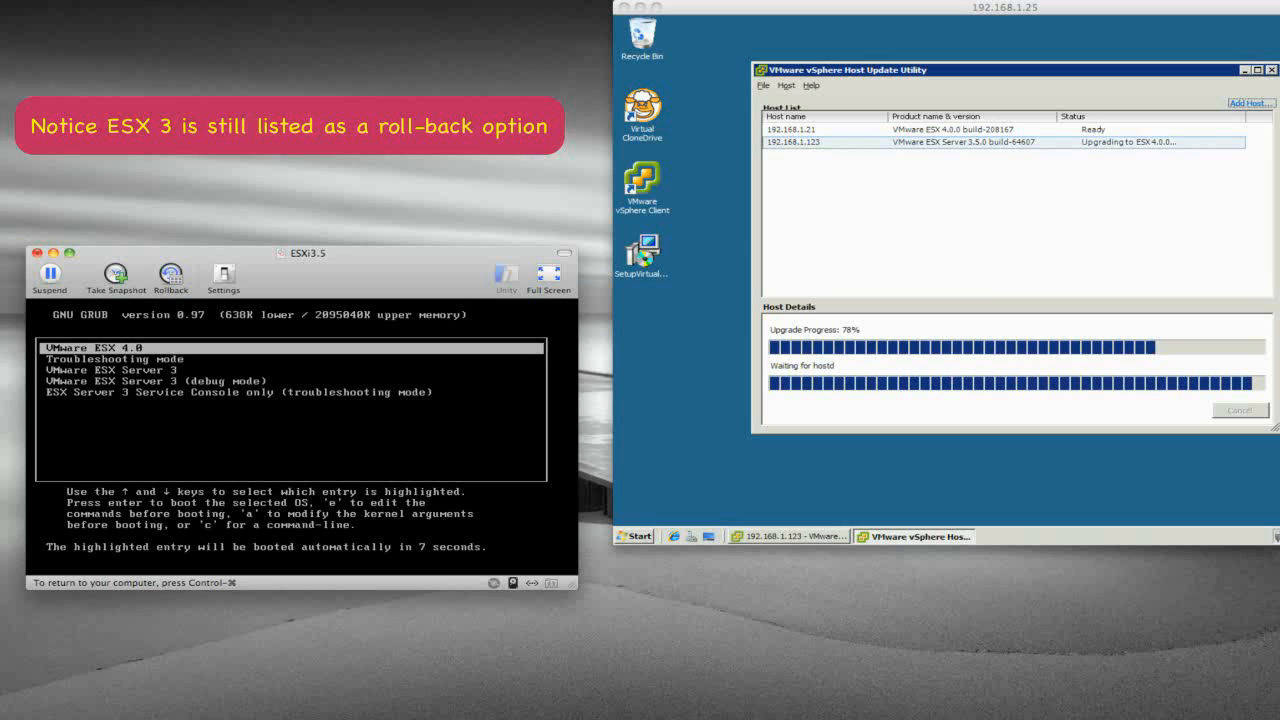
{"action": "key", "text": "Return"}
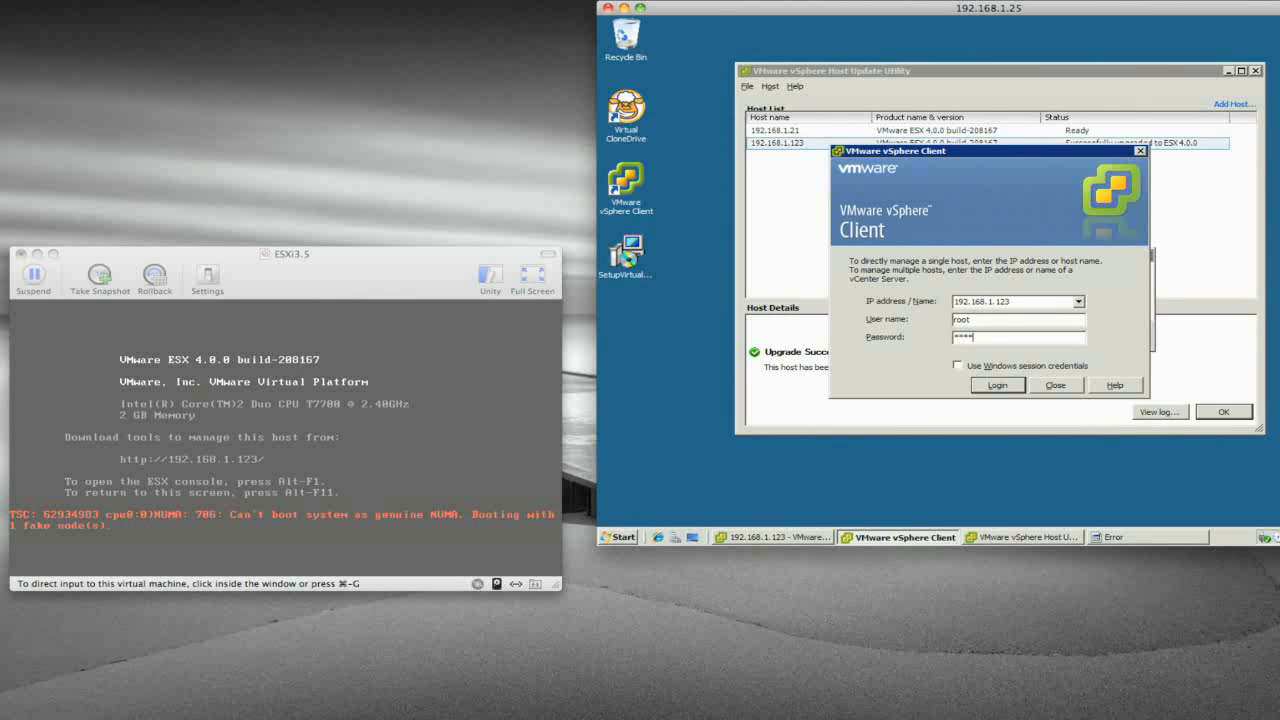
Submit the host login and dismiss the resulting connection error.
{"action": "type", "text": "****"}
{"action": "key", "text": "Return"}
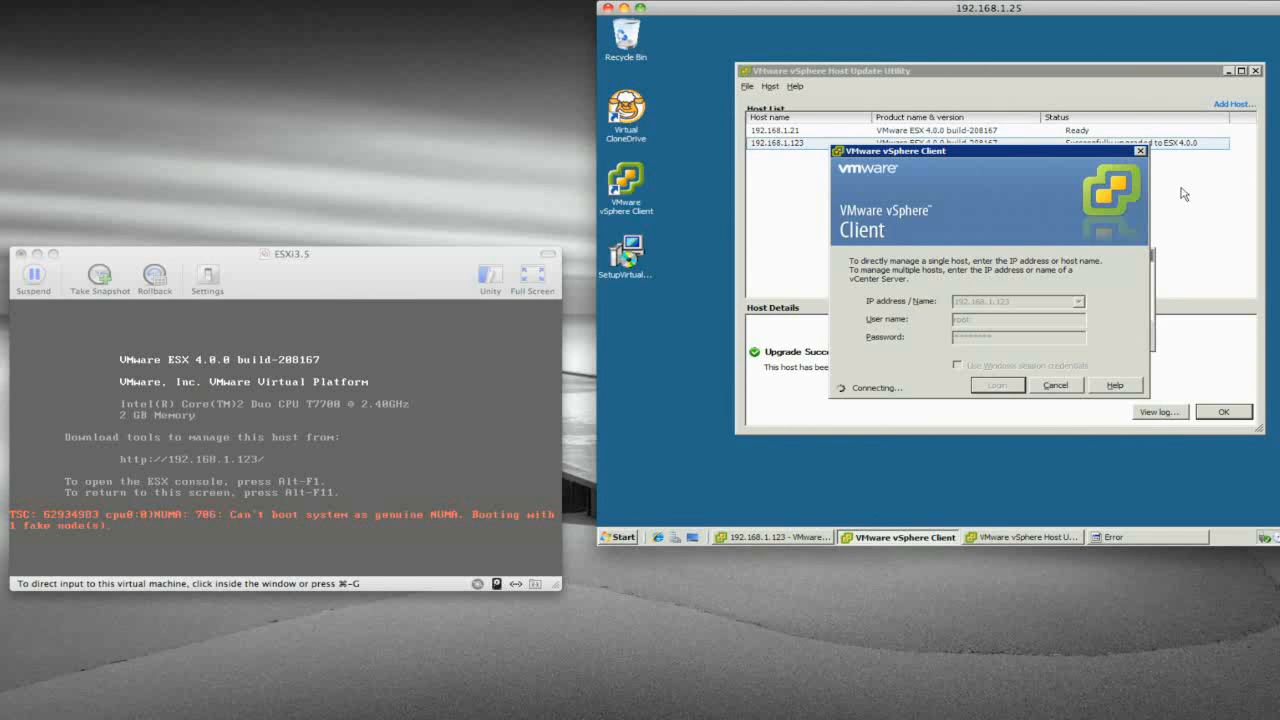
{"action": "left_click", "coordinate": [1126, 329]}
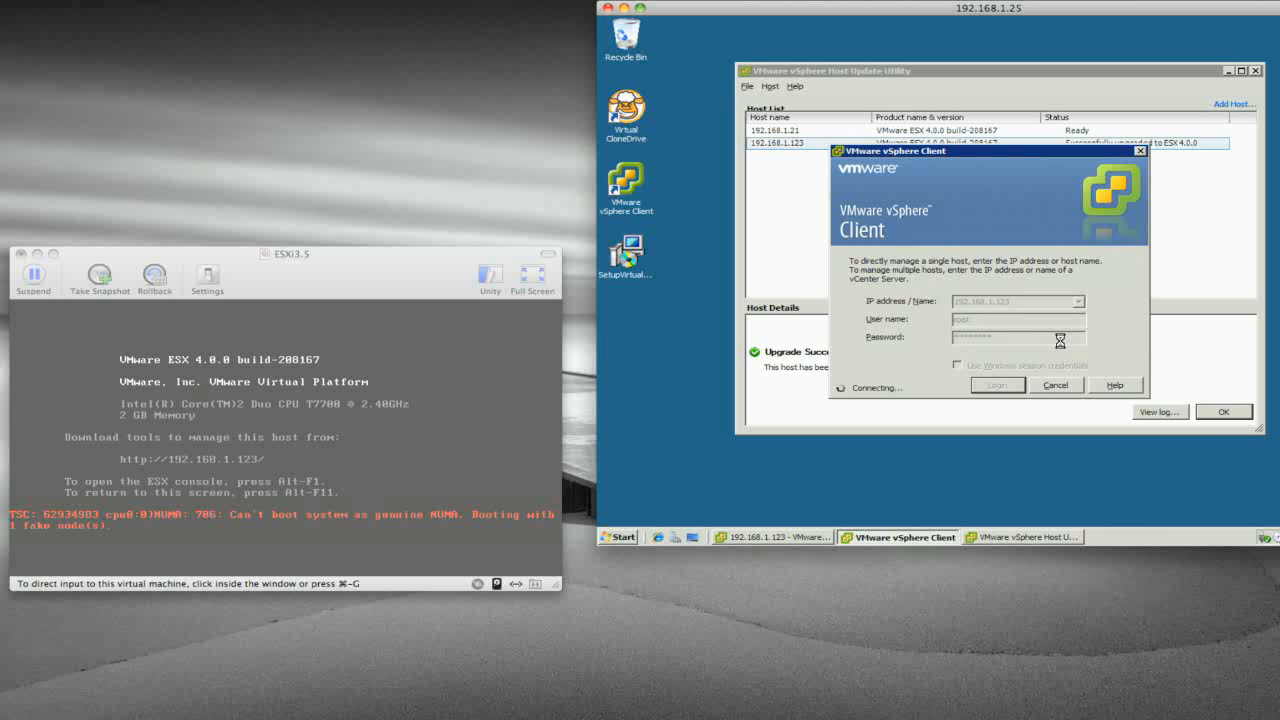
Acknowledge Upgrade Succeeded for 192.168.1.123, re-authenticate as root, and reselect the host.
{"action": "left_click", "coordinate": [1206, 258]}
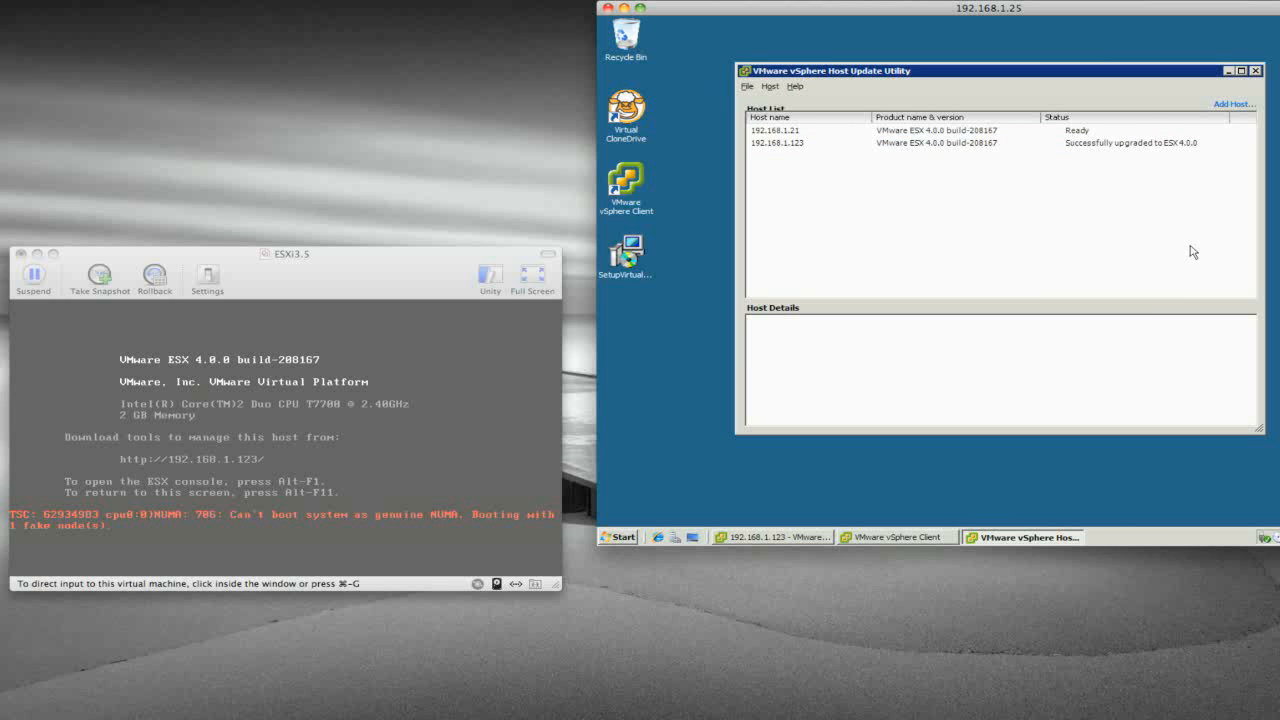
{"action": "left_click", "coordinate": [1129, 148]}
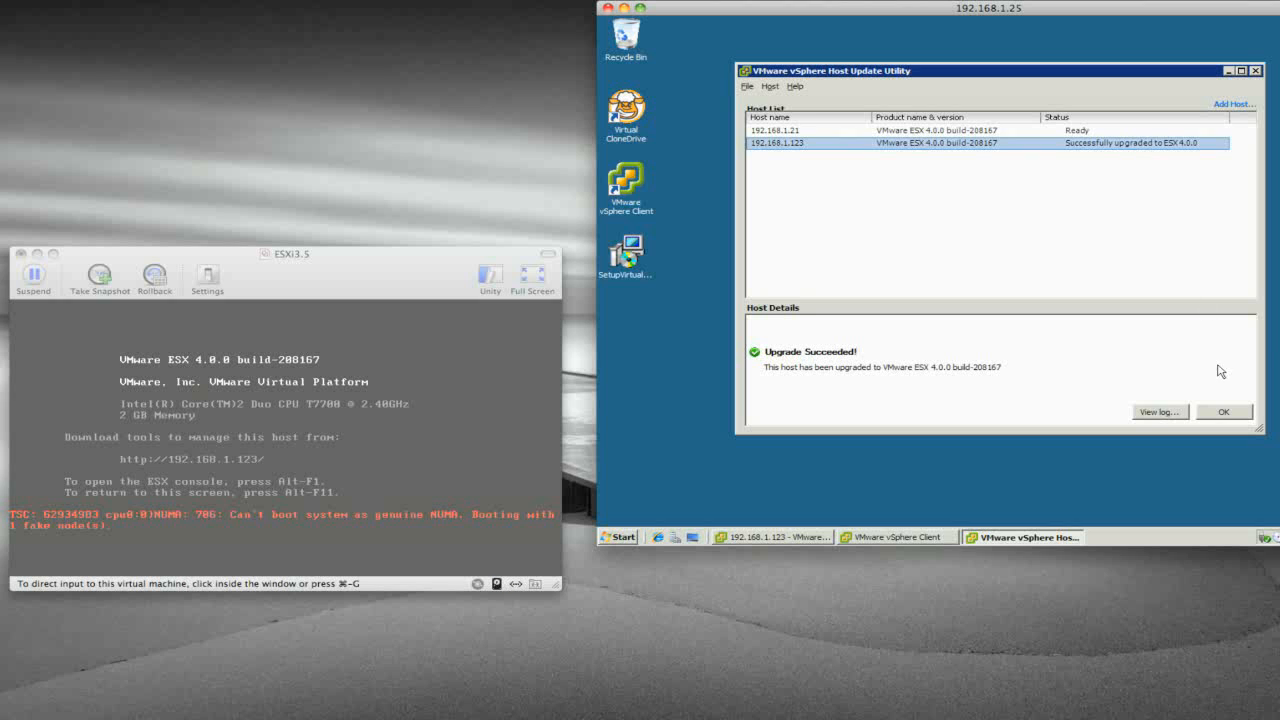
{"action": "left_click", "coordinate": [1224, 412]}
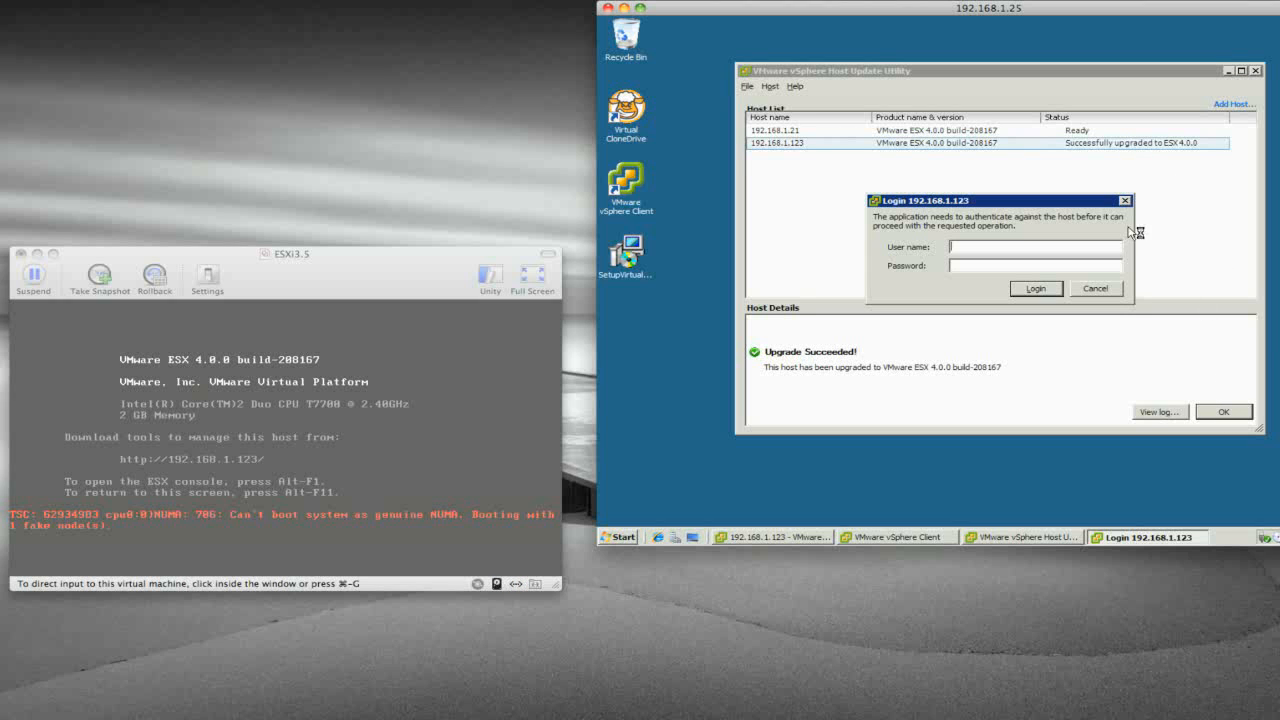
{"action": "type", "text": "r"}
{"action": "type", "text": "********"}
{"action": "key", "text": "Return"}
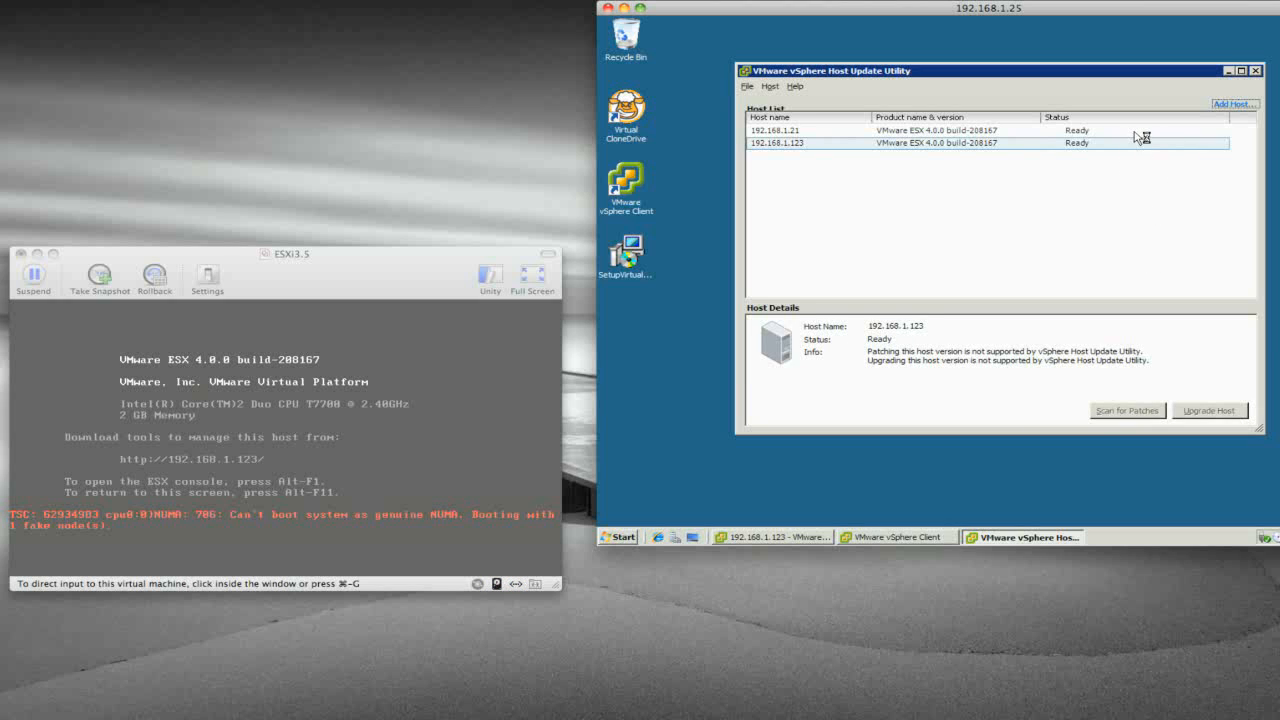
{"action": "left_click", "coordinate": [814, 146]}
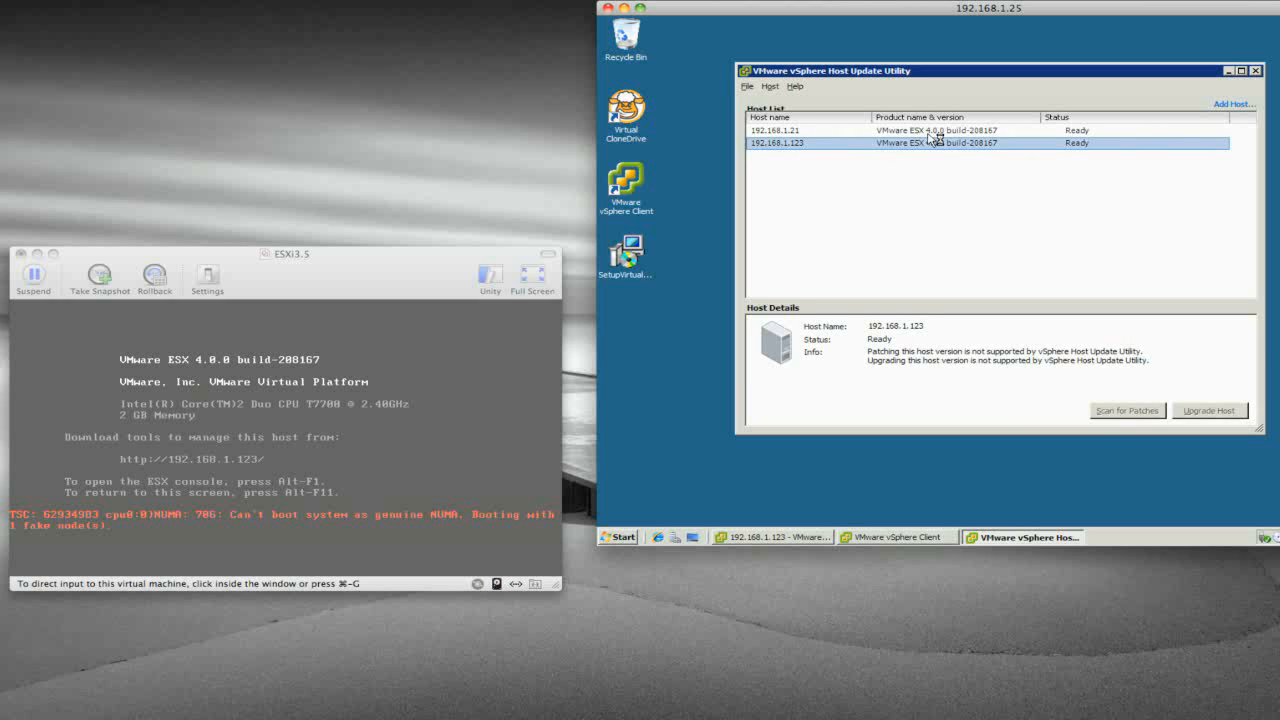
Close Host Update Utility, dismiss the evaluation notice, and select host 192.168.1.123.
{"action": "left_click", "coordinate": [1257, 72]}
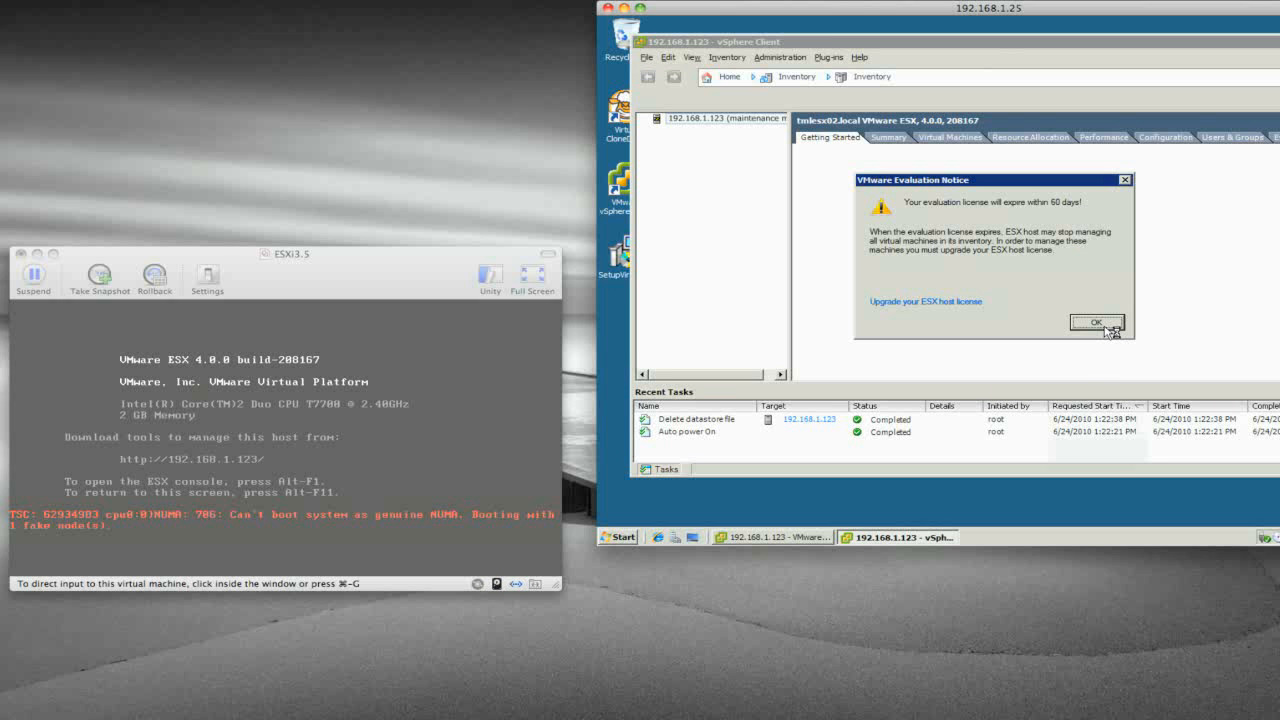
{"action": "left_click", "coordinate": [1097, 322]}
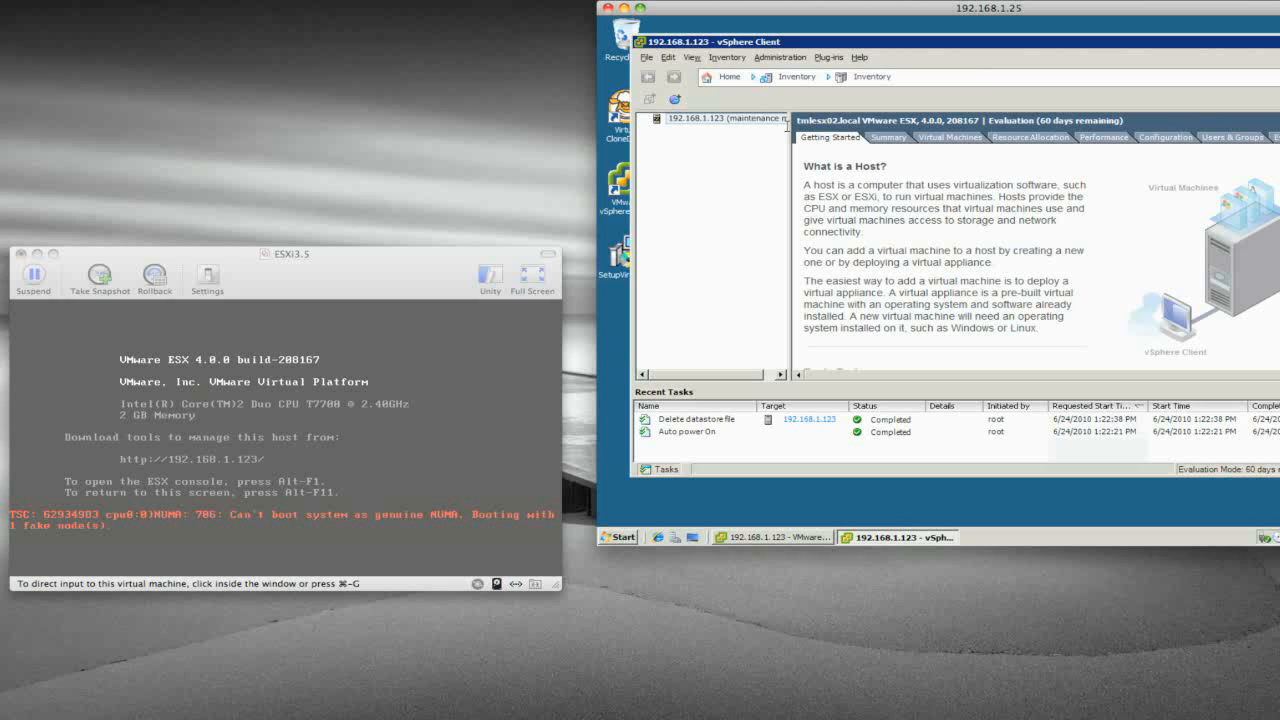
{"action": "left_click", "coordinate": [755, 121]}
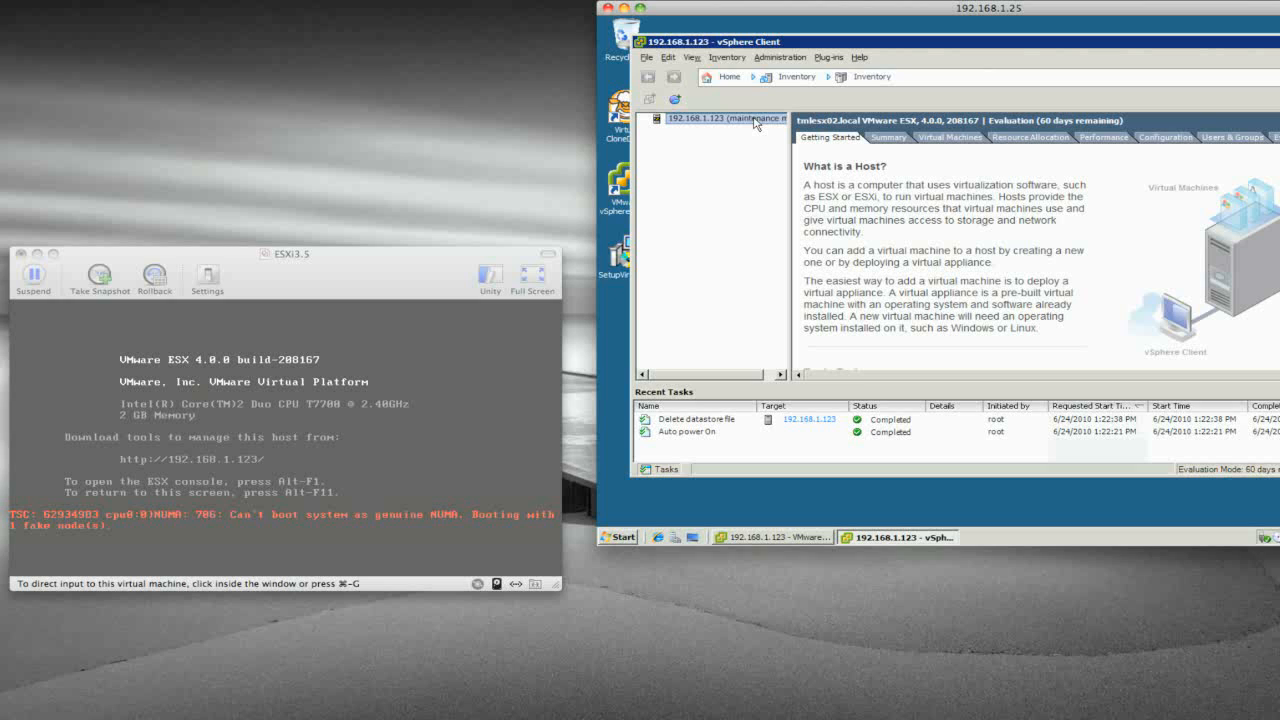
Take the host out of maintenance mode via Inventory > Host > Exit Maintenance Mode.
{"action": "left_click", "coordinate": [722, 58]}
{"action": "left_click", "coordinate": [738, 58]}
{"action": "left_click", "coordinate": [746, 60]}
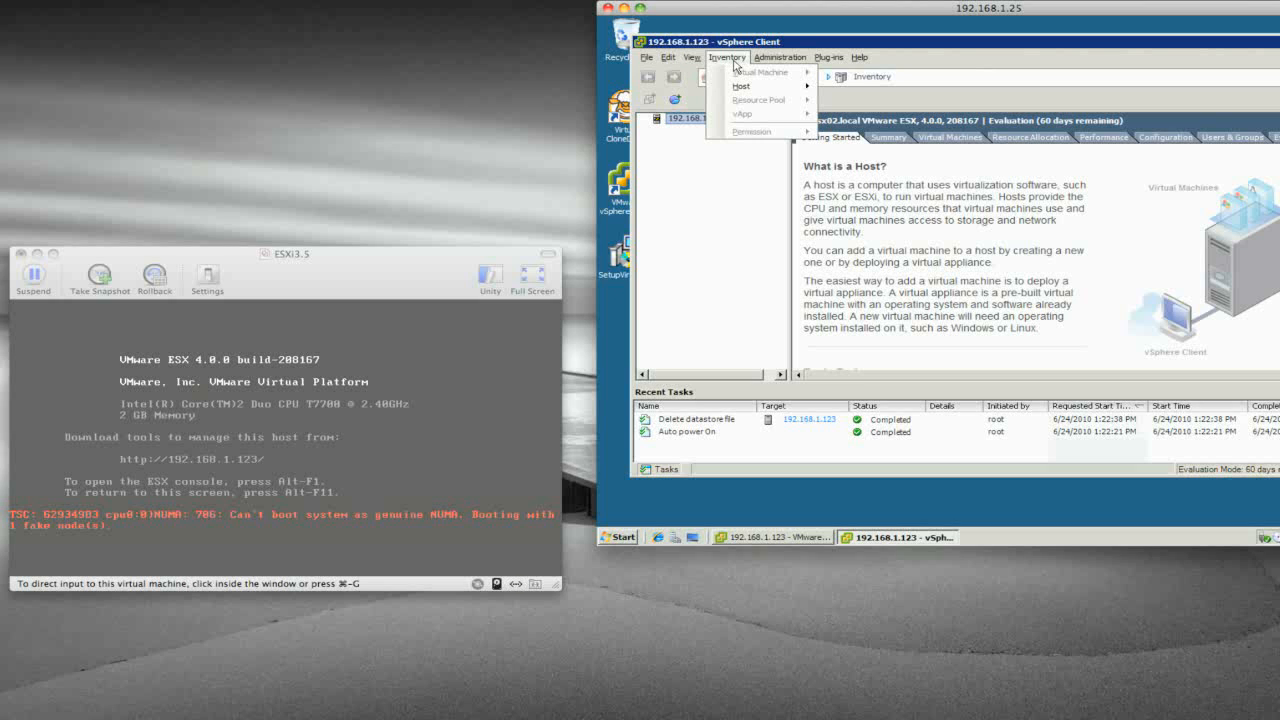
{"action": "mouse_move", "coordinate": [744, 96]}
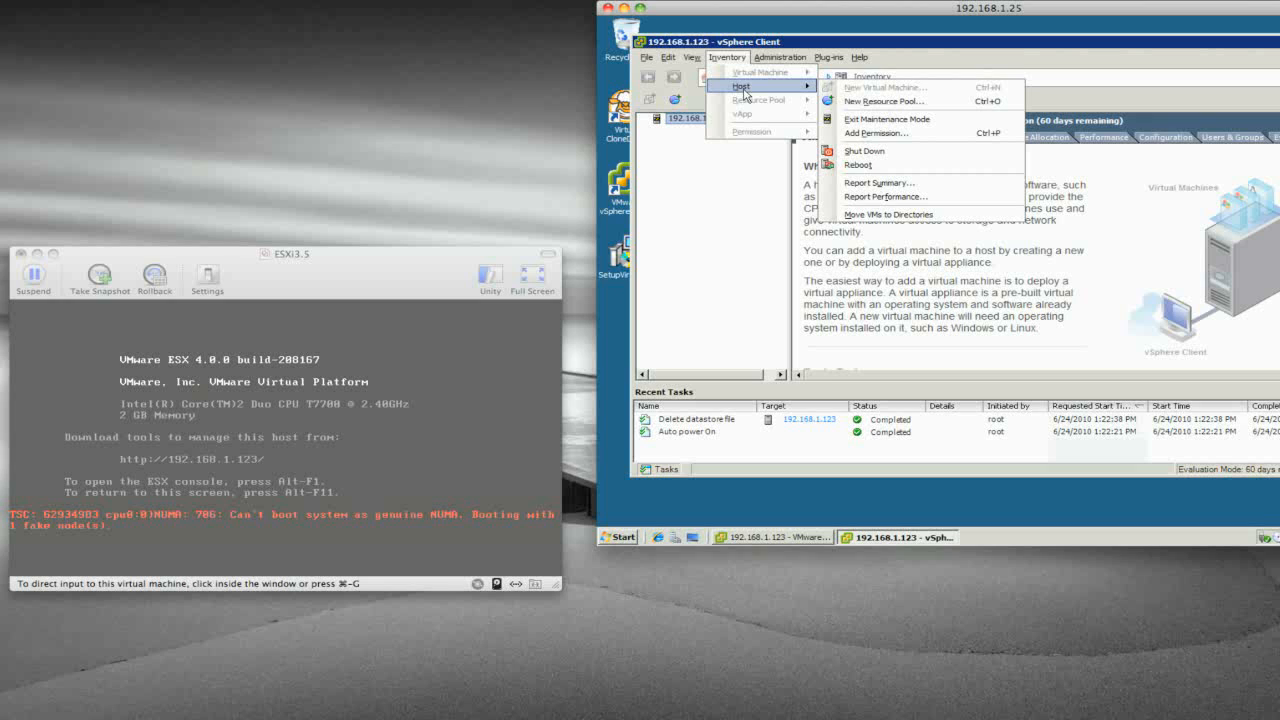
{"action": "left_click", "coordinate": [849, 120]}
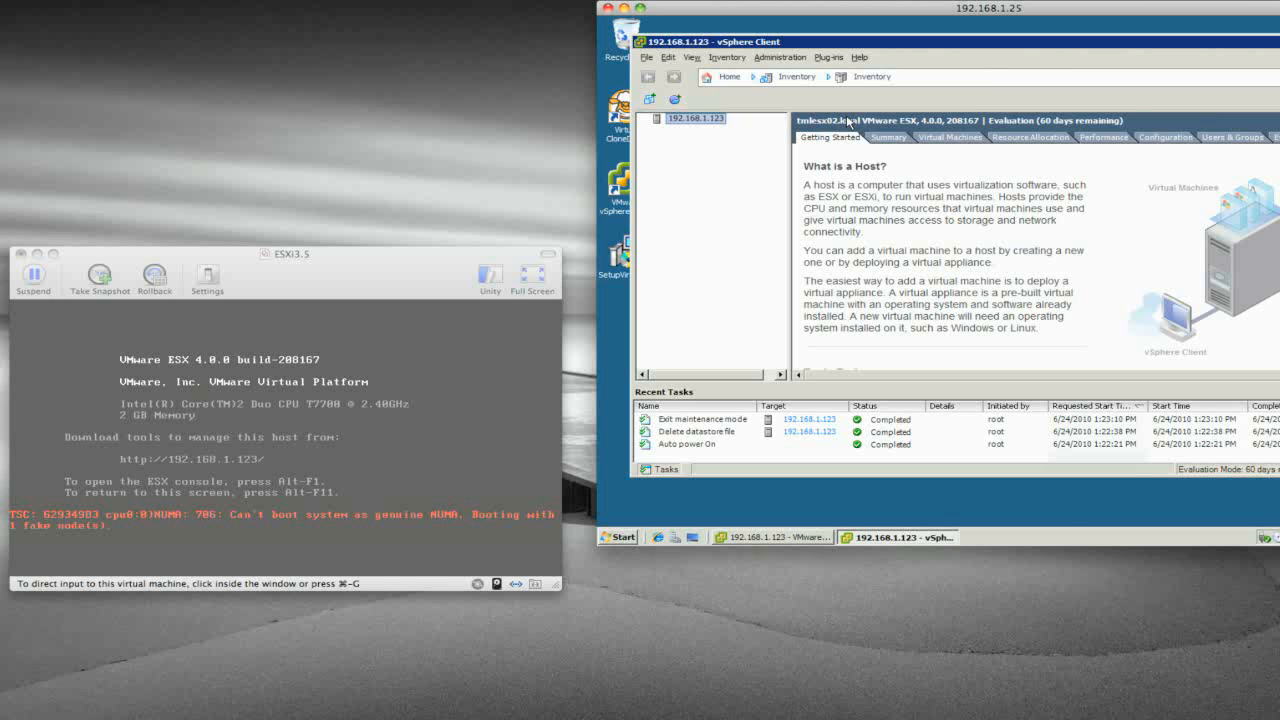